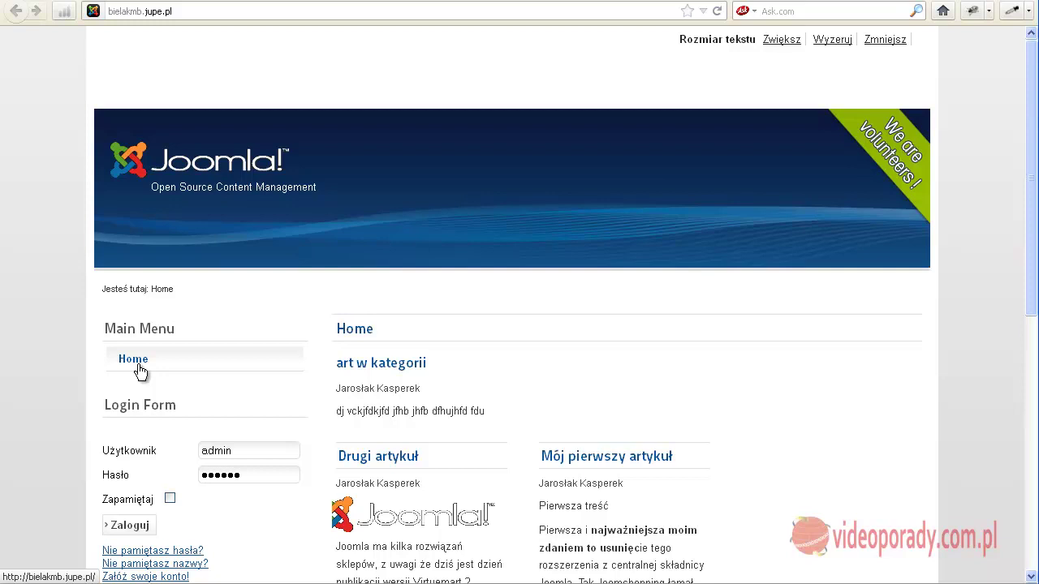
- Close the "piersze kategoria" category form without saving and return to the administration control panel
{"action": "left_click", "coordinate": [138, 369]}
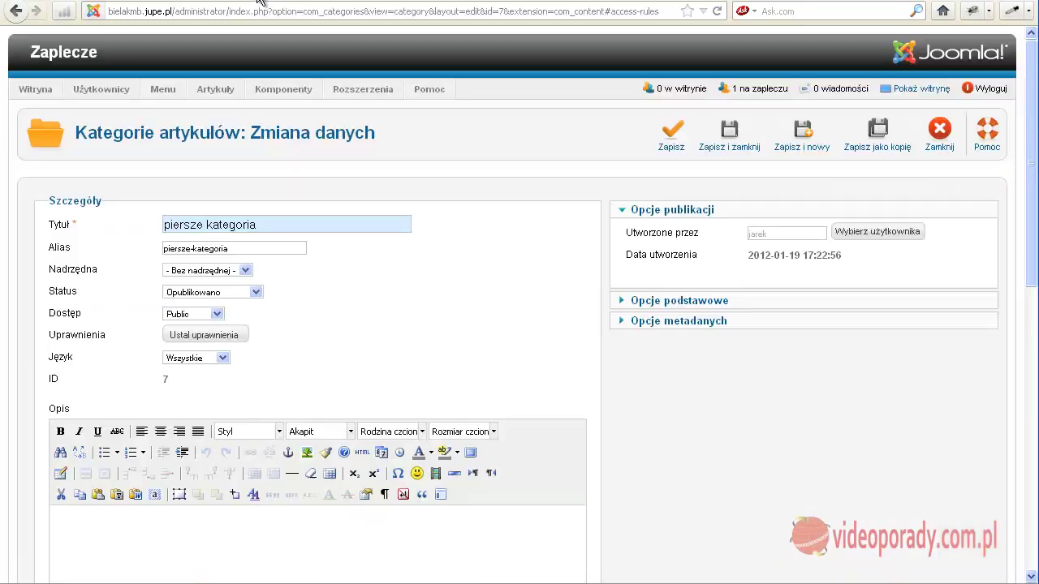
{"action": "left_click", "coordinate": [939, 130]}
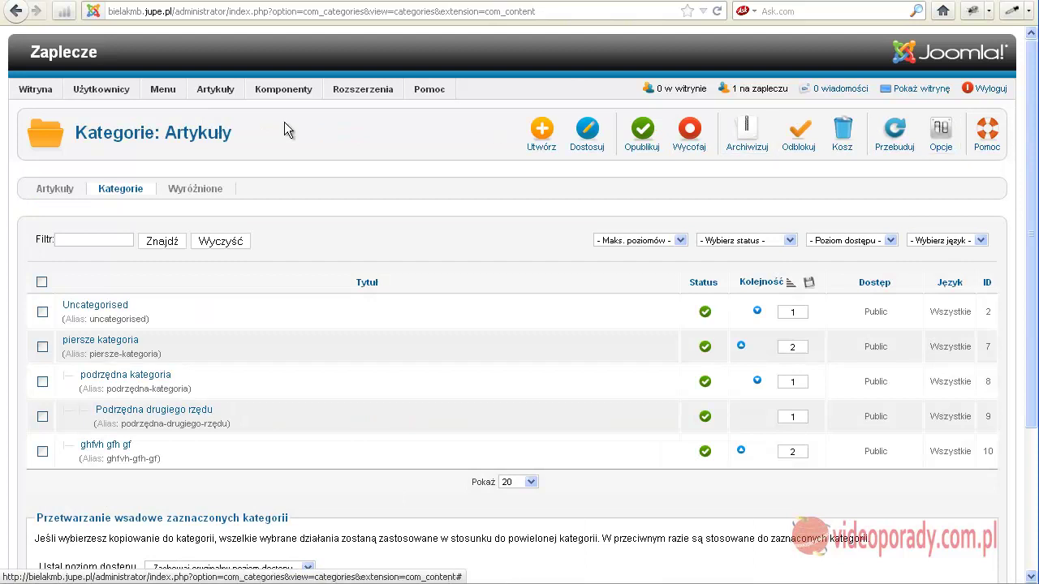
{"action": "mouse_move", "coordinate": [35, 91]}
{"action": "left_click", "coordinate": [40, 109]}
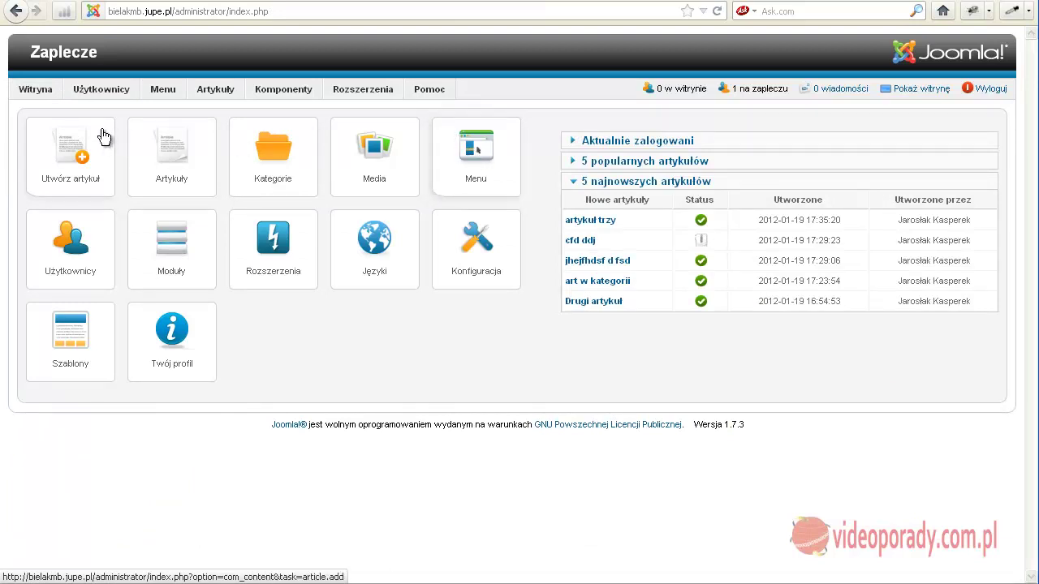
- Start a new item in Main Menu and set its menu item type to the article option "Pojedynczy artykuł"
{"action": "mouse_move", "coordinate": [160, 91]}
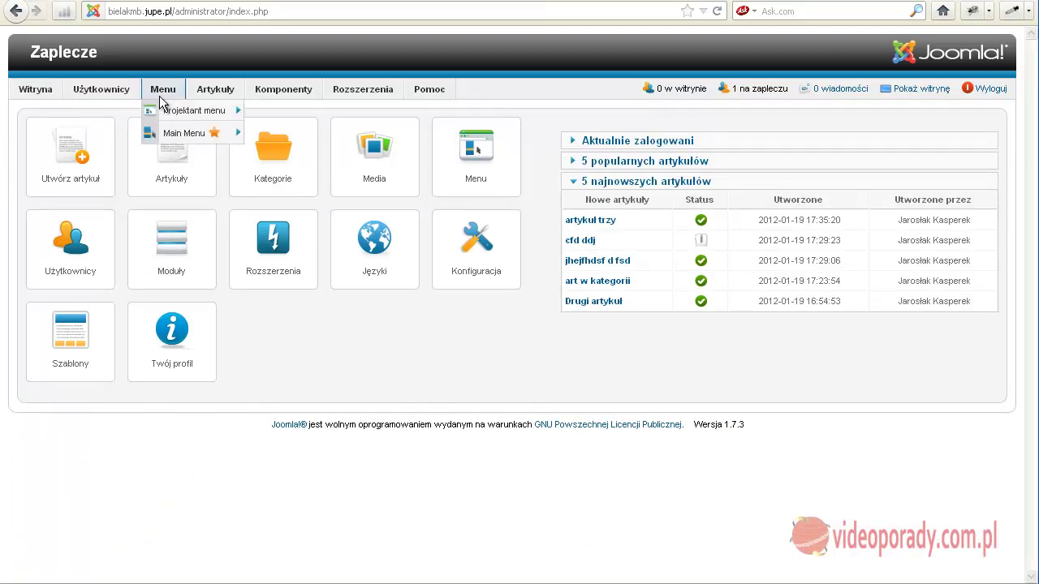
{"action": "mouse_move", "coordinate": [166, 133]}
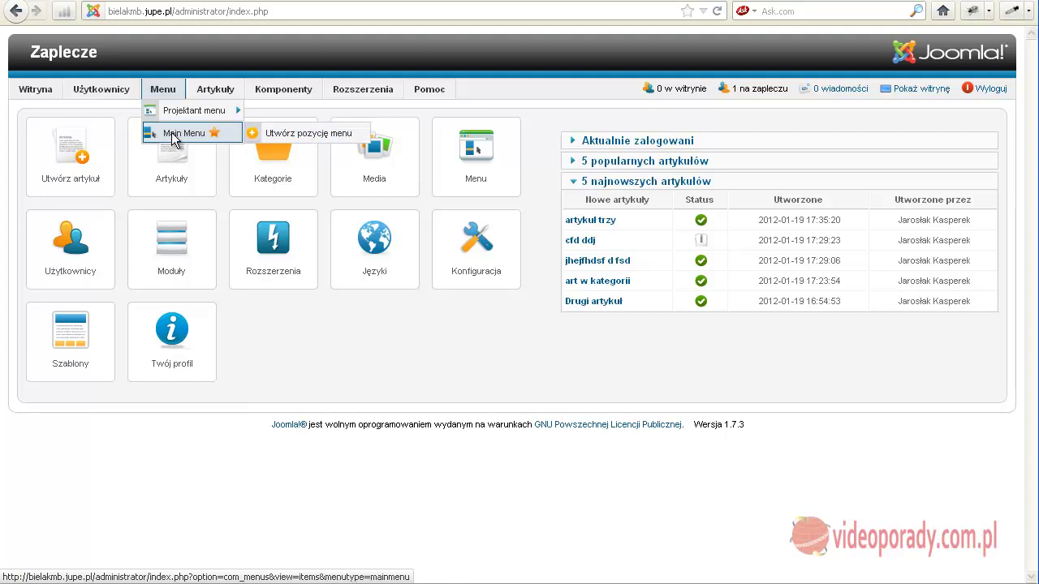
{"action": "left_click", "coordinate": [172, 135]}
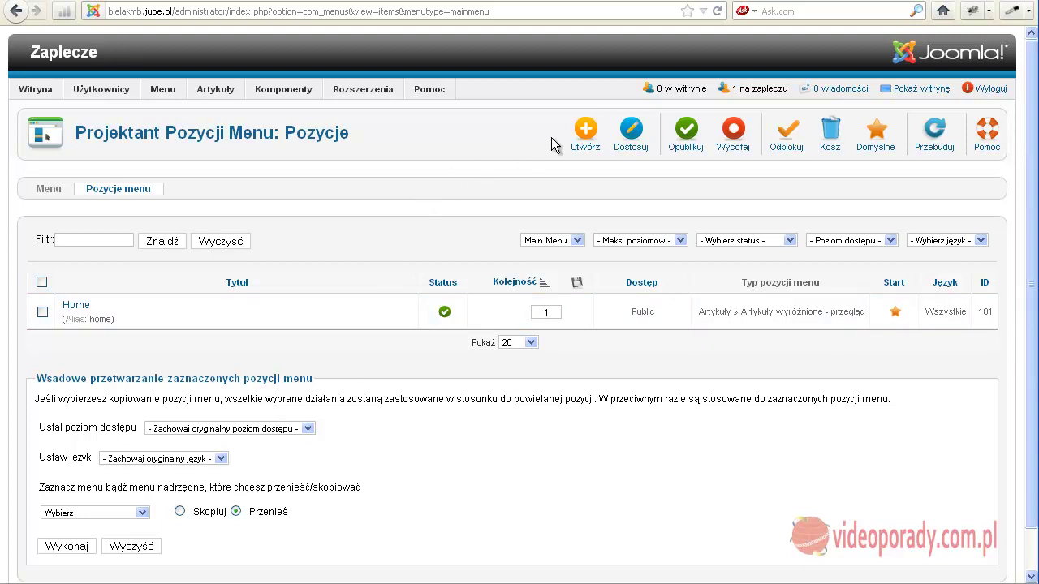
{"action": "left_click", "coordinate": [582, 133]}
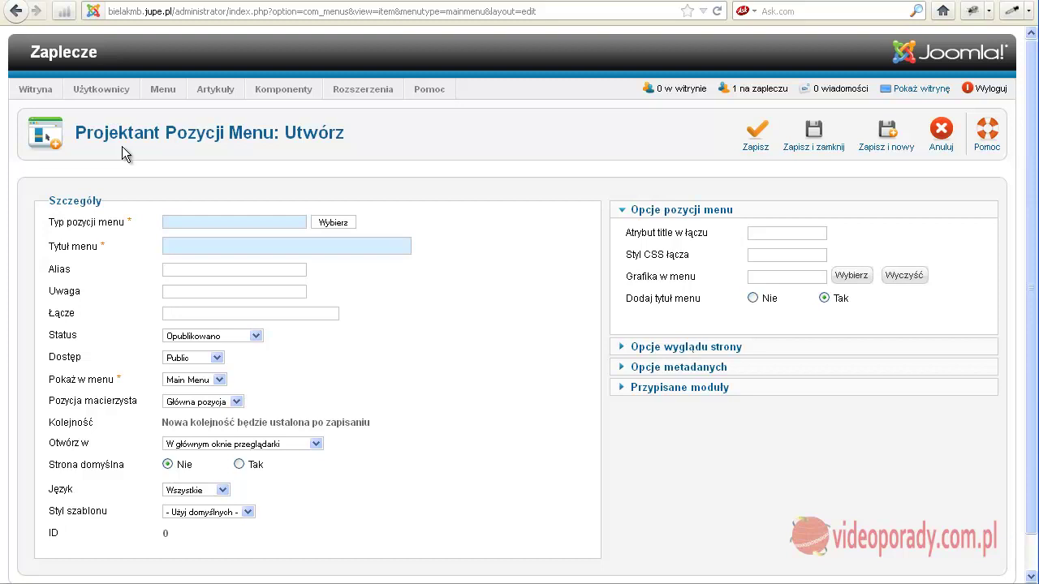
{"action": "mouse_move", "coordinate": [71, 229]}
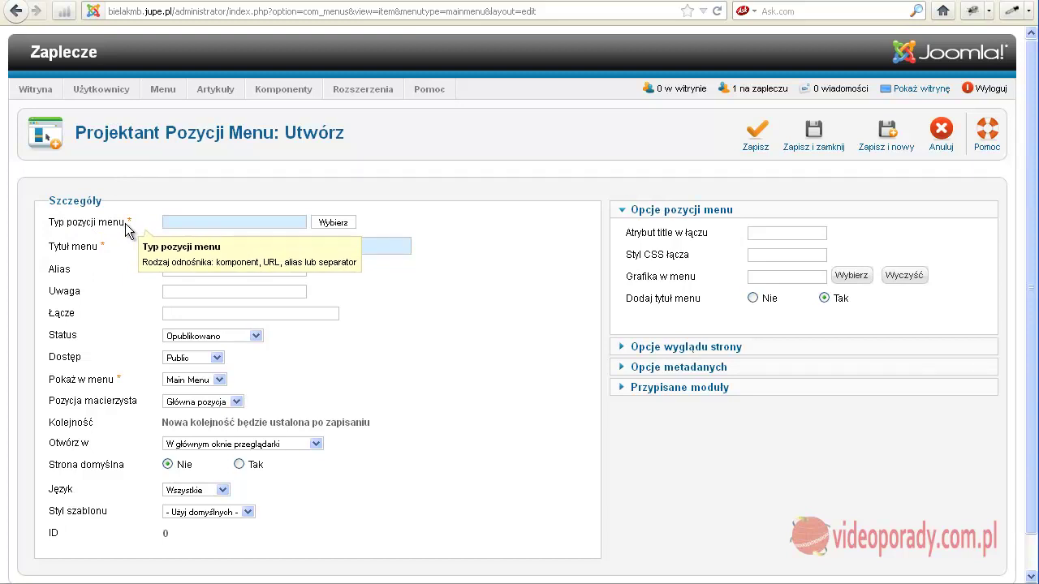
{"action": "left_click", "coordinate": [334, 225]}
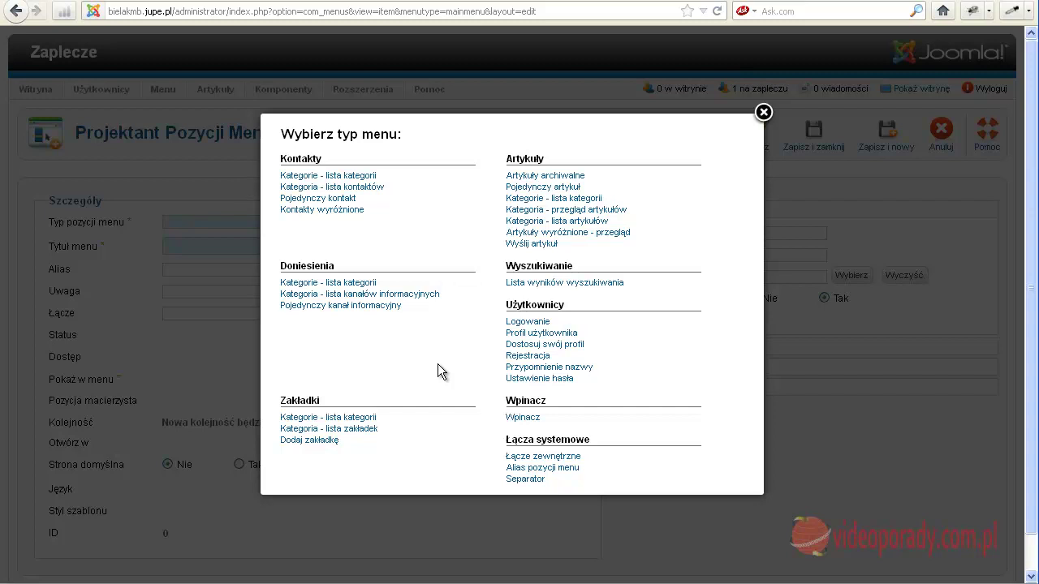
{"action": "left_click", "coordinate": [526, 188]}
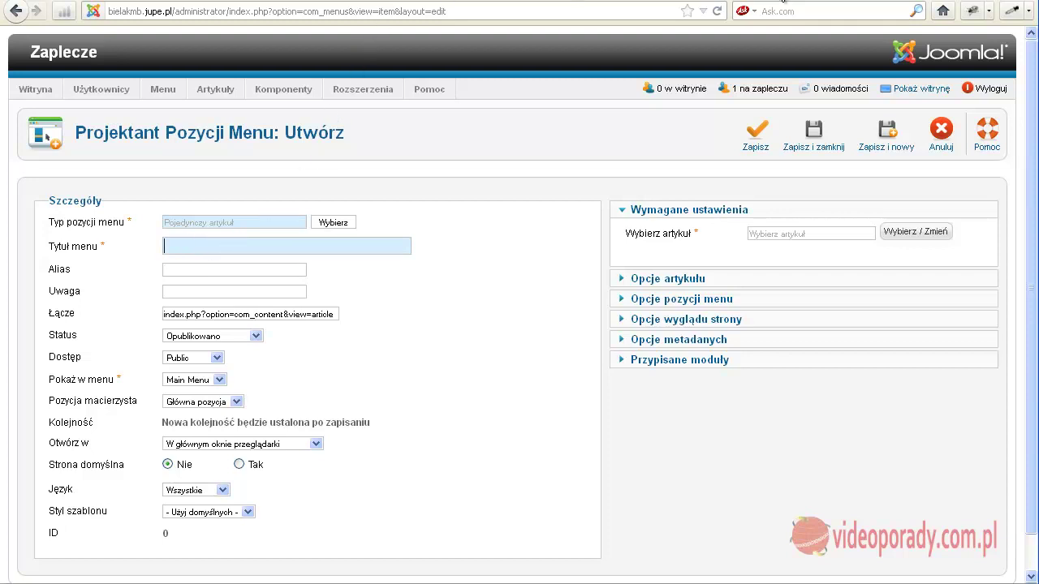
- Open the "Drugi artykuł" article from the public site's home page and look through it
{"action": "left_click", "coordinate": [436, 1]}
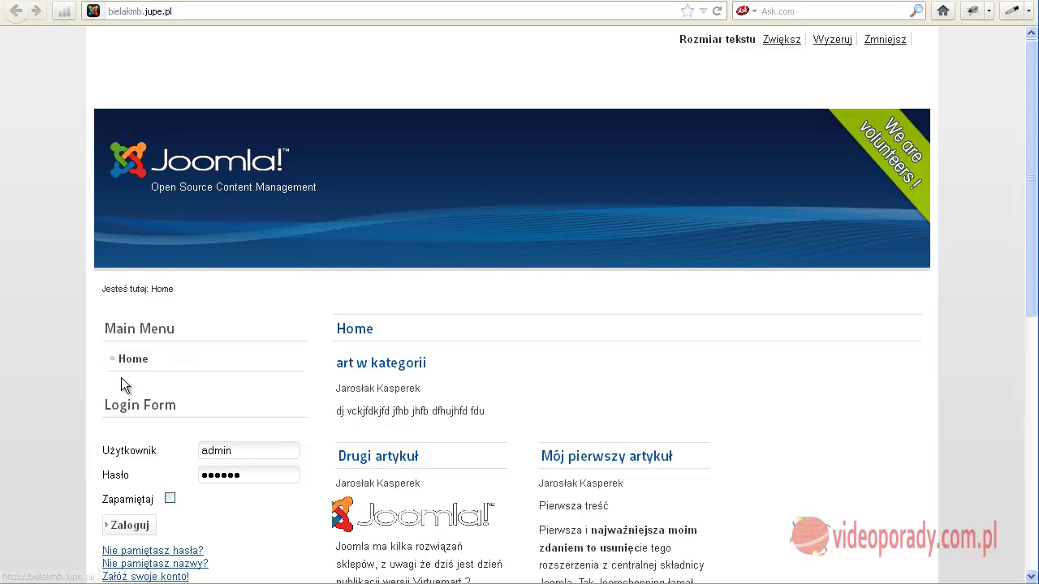
{"action": "left_click", "coordinate": [379, 456]}
{"action": "scroll", "coordinate": [519, 324], "scroll_direction": "down", "scroll_amount": 3}
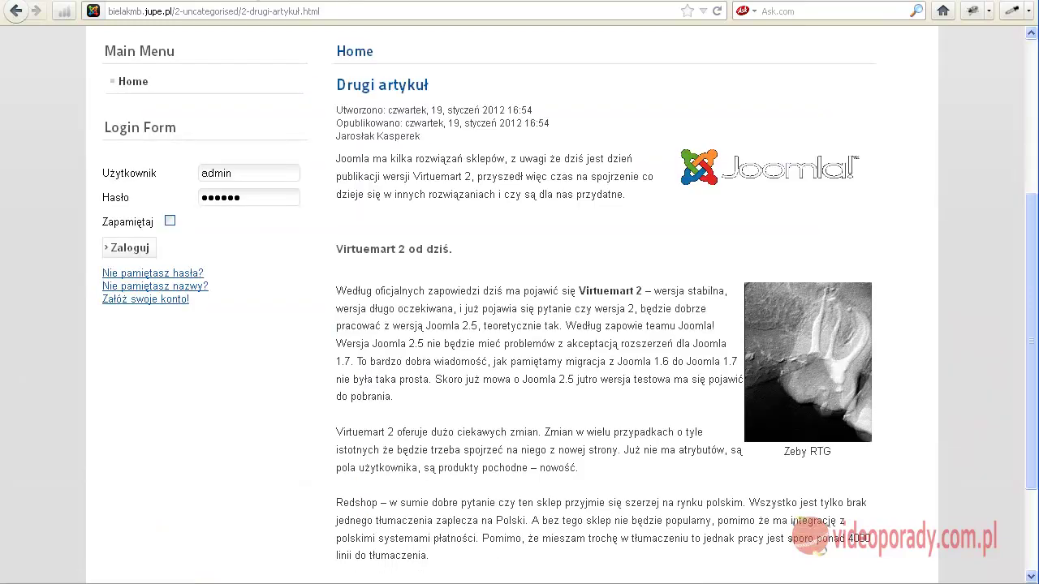
- Back in the new menu item form, set the menu title to "Artykuł jeden" and try to save the item
{"action": "left_click", "coordinate": [235, 1]}
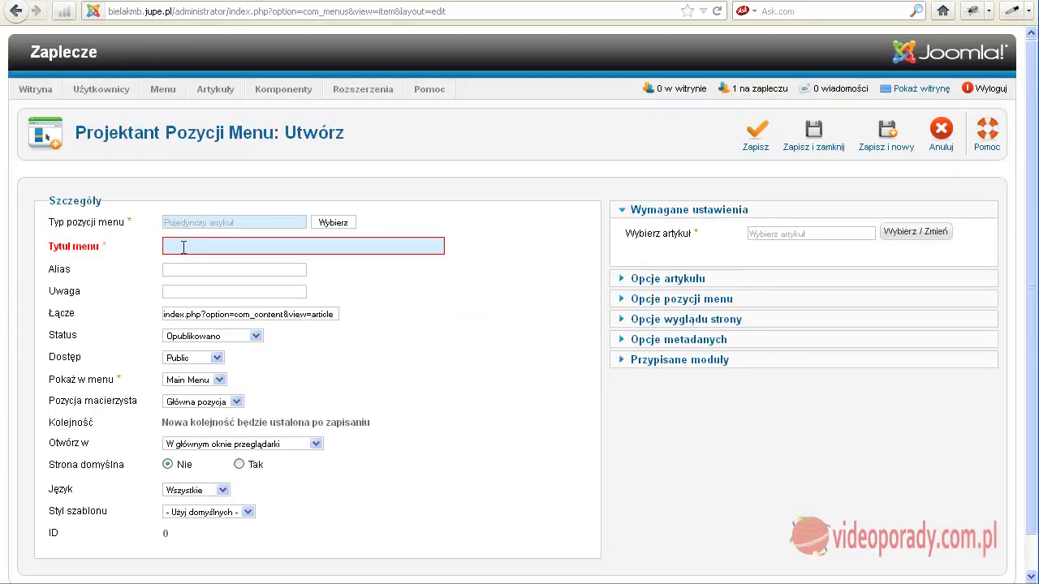
{"action": "type", "text": "A"}
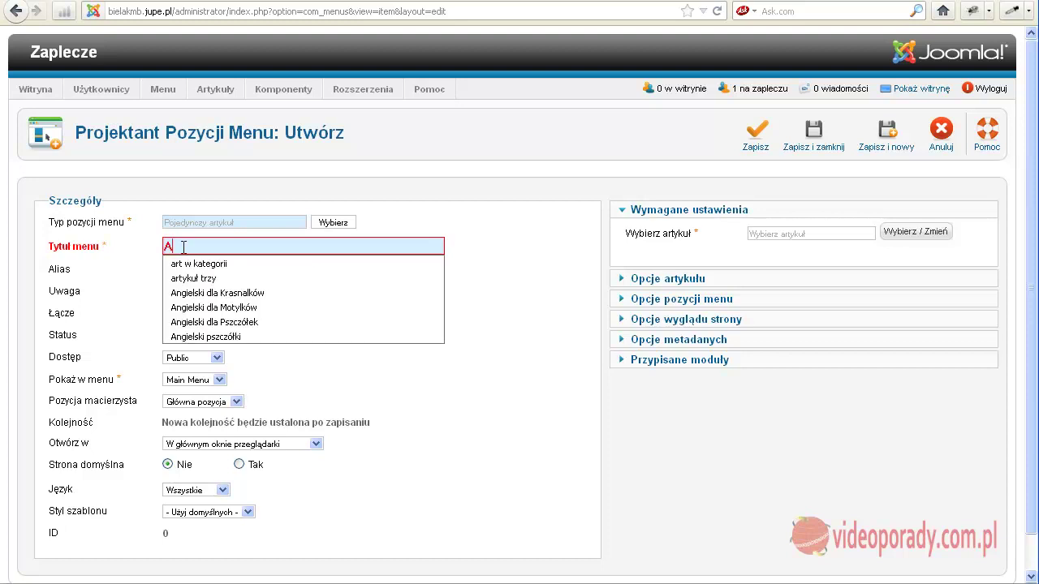
{"action": "type", "text": "rtykuł jeden"}
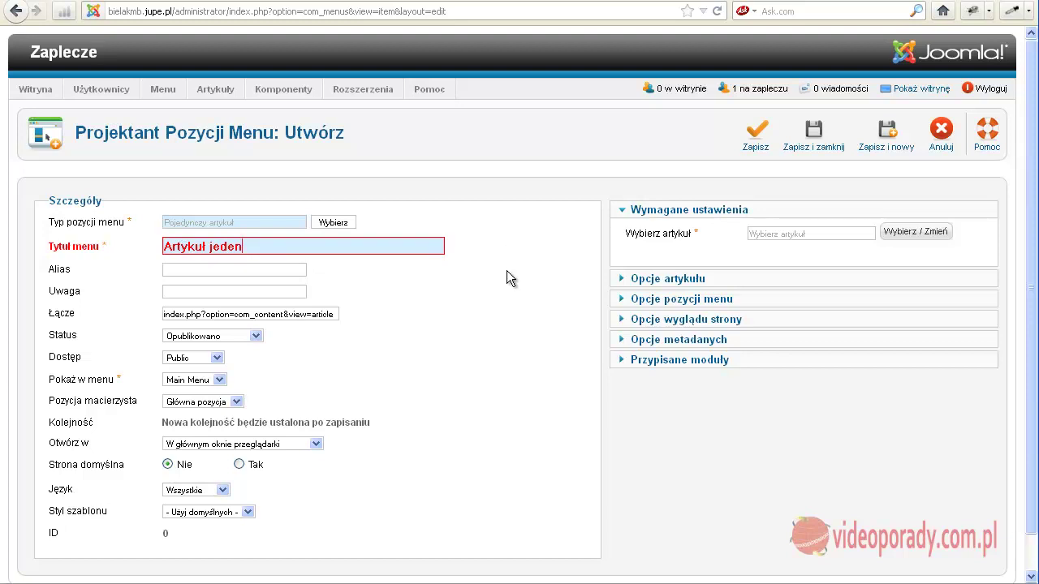
{"action": "scroll", "coordinate": [506, 271], "scroll_direction": "down", "scroll_amount": 1}
{"action": "scroll", "coordinate": [559, 400], "scroll_direction": "up", "scroll_amount": 1}
{"action": "left_click", "coordinate": [754, 136]}
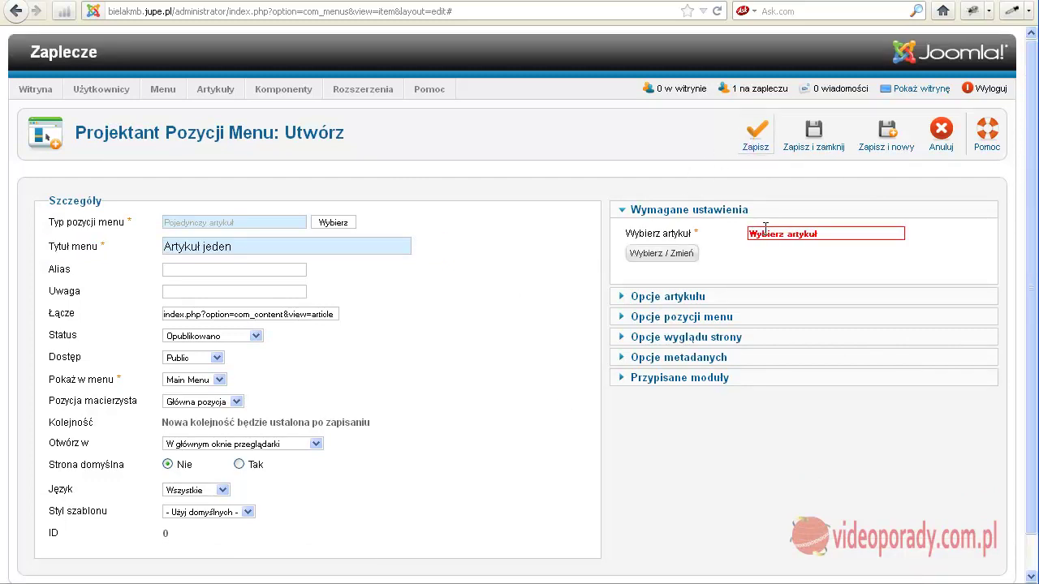
- Assign the article "Mój pierwszy artykuł" to the menu item and save it
{"action": "left_click", "coordinate": [674, 256]}
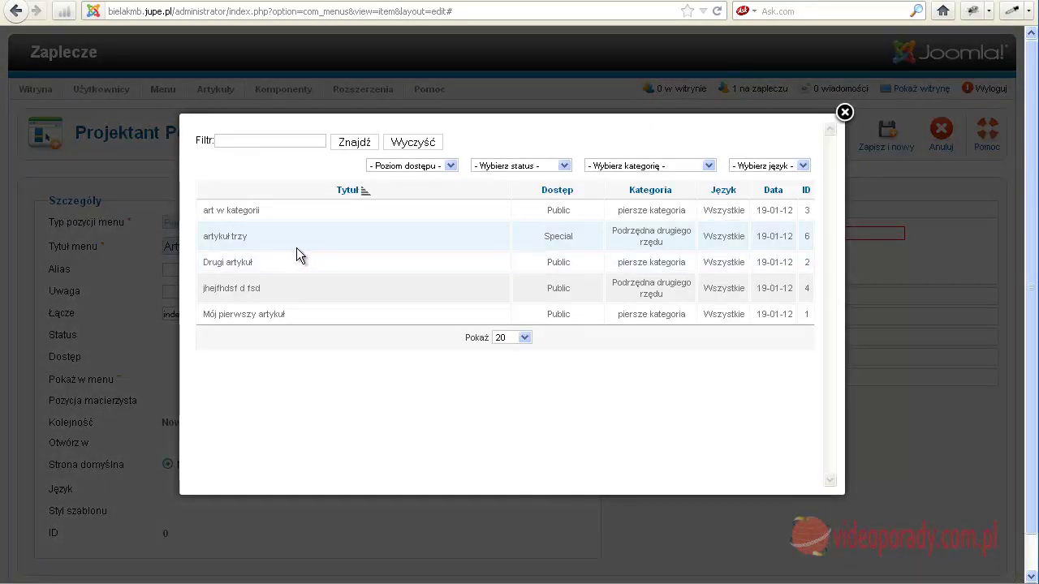
{"action": "left_click", "coordinate": [241, 314]}
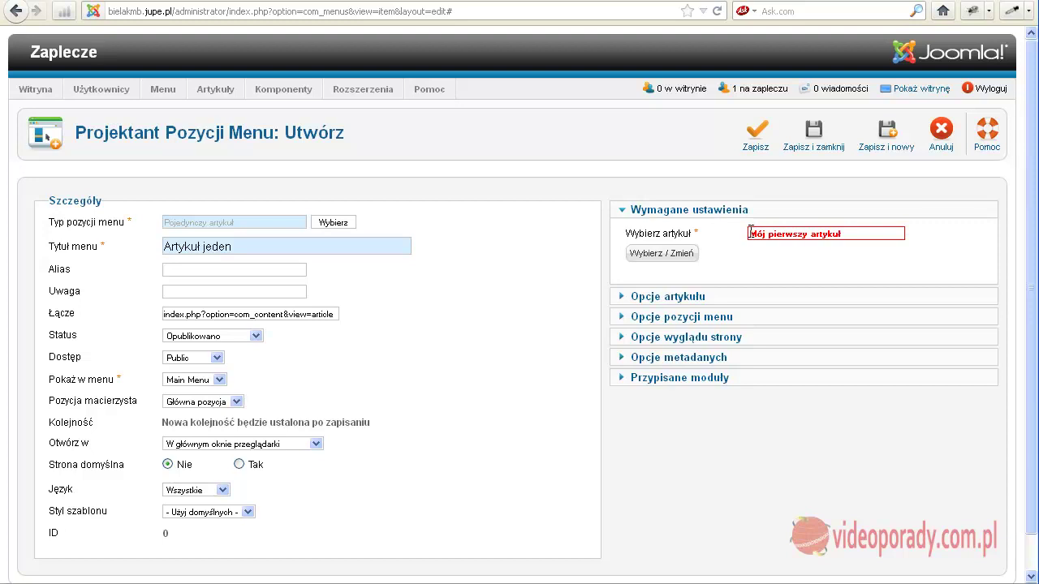
{"action": "mouse_move", "coordinate": [116, 227]}
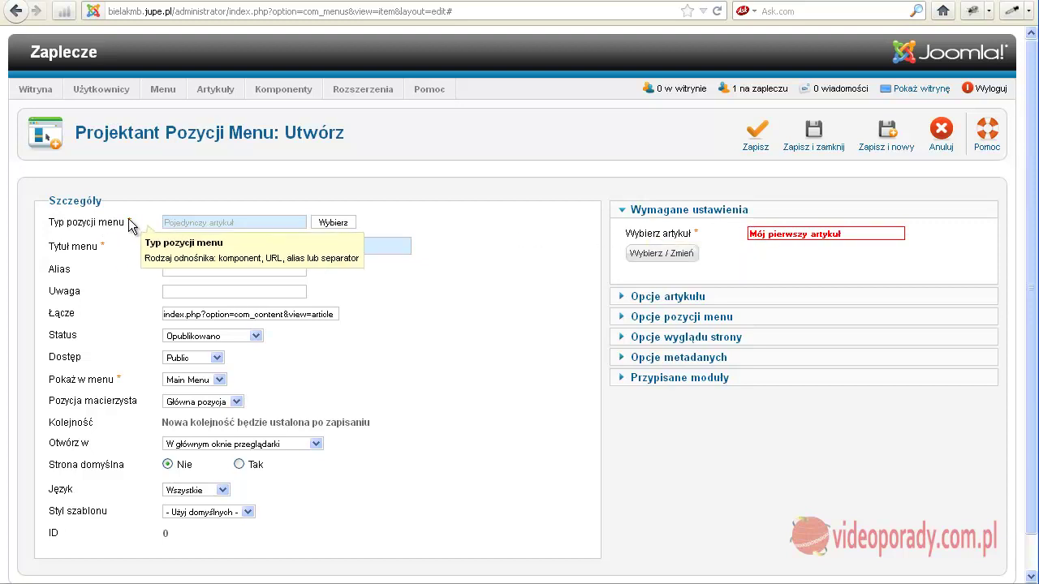
{"action": "mouse_move", "coordinate": [657, 234]}
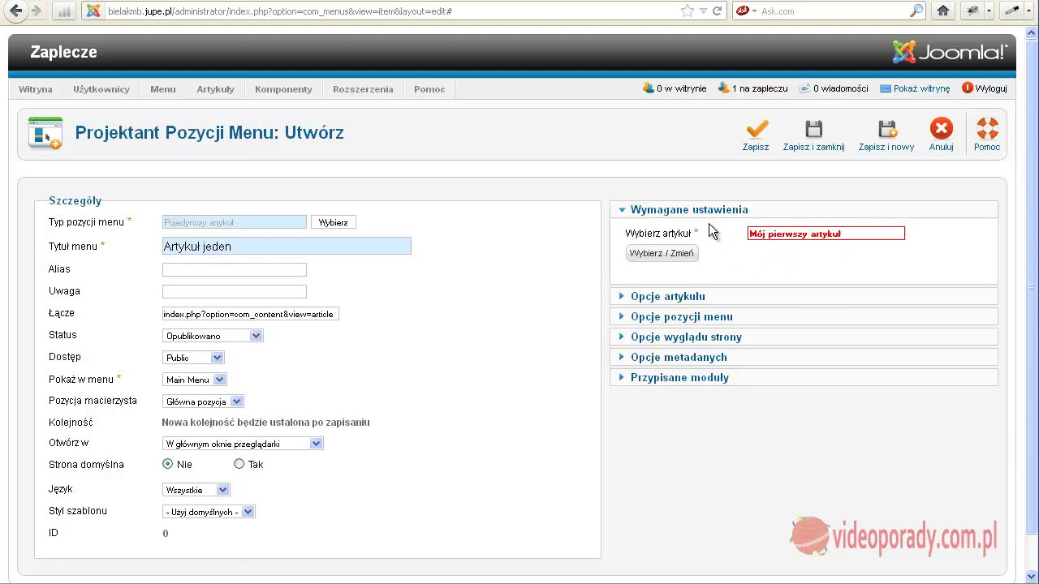
{"action": "left_click", "coordinate": [674, 258]}
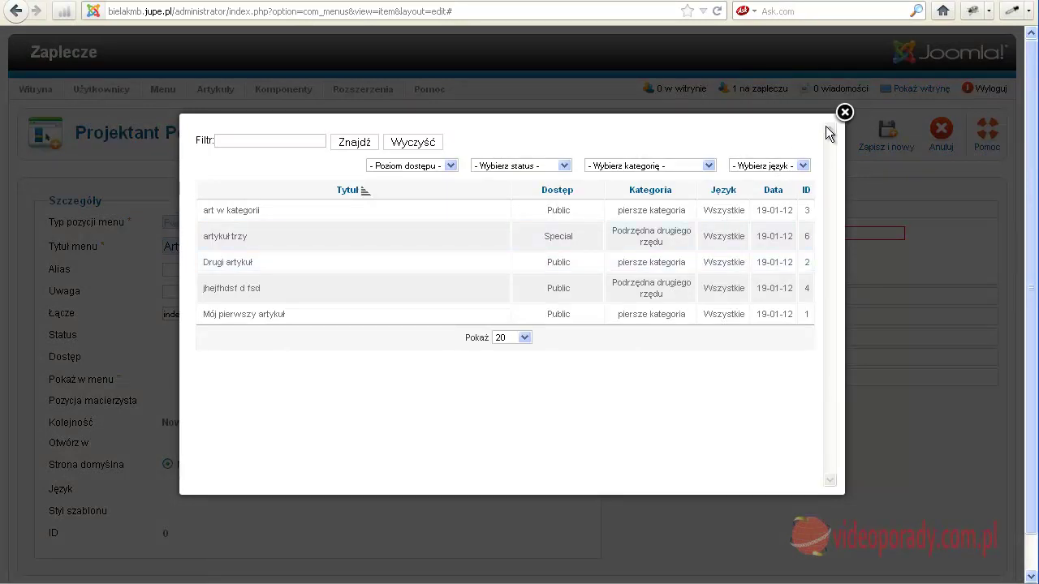
{"action": "left_click", "coordinate": [844, 112]}
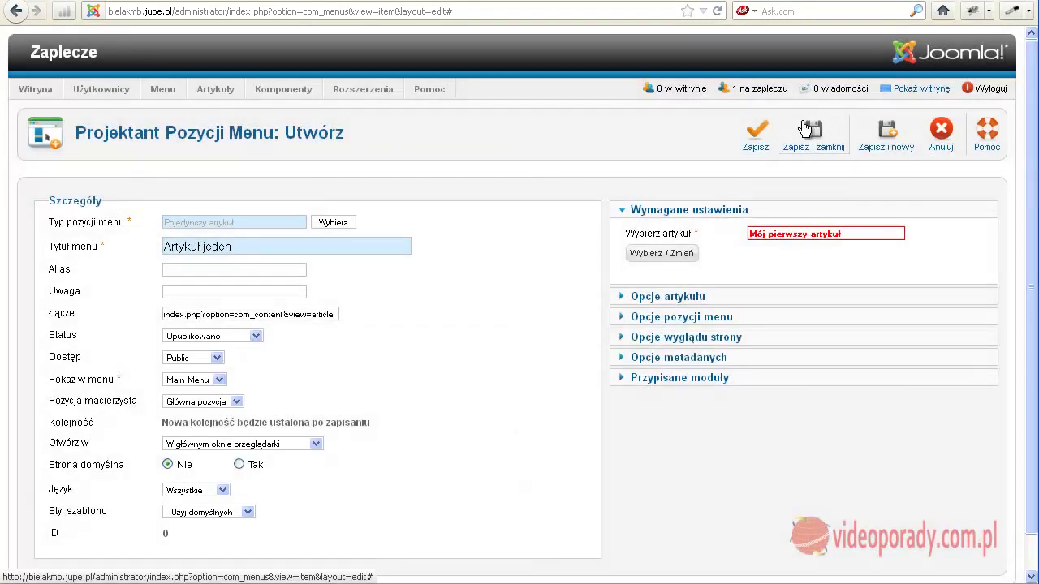
{"action": "left_click", "coordinate": [756, 137]}
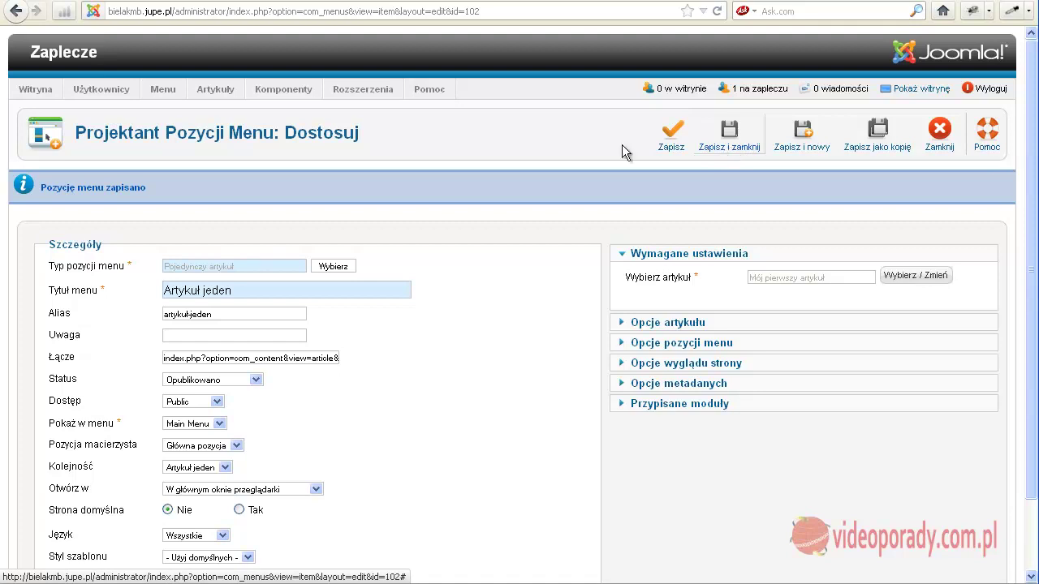
- Preview the public site and follow the "Artykuł jeden" menu link to check the article it opens
{"action": "left_click", "coordinate": [904, 91]}
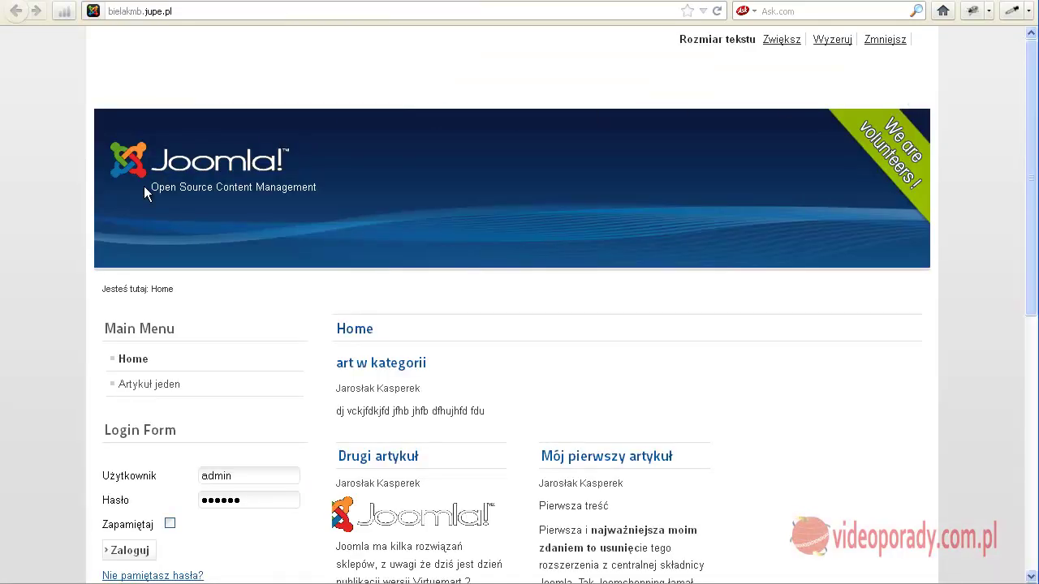
{"action": "left_click", "coordinate": [158, 388]}
{"action": "scroll", "coordinate": [337, 379], "scroll_direction": "down", "scroll_amount": 3}
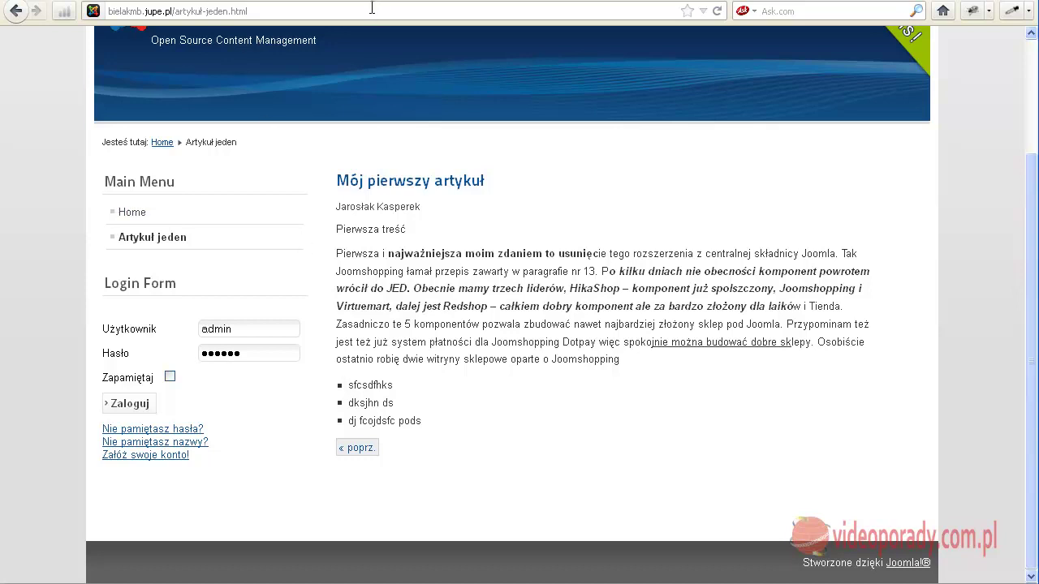
{"action": "left_click", "coordinate": [235, 2]}
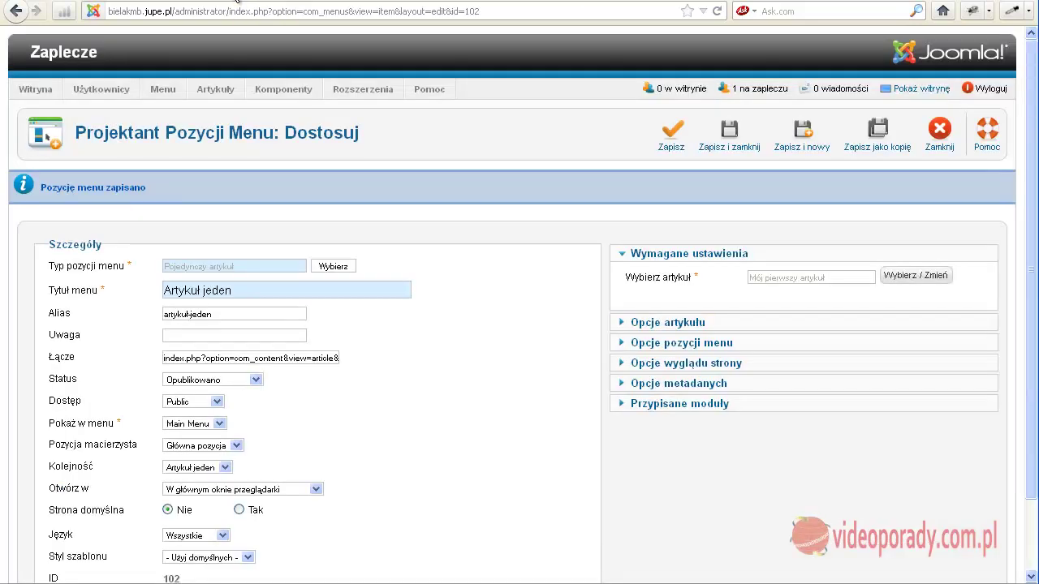
{"action": "left_click", "coordinate": [316, 2]}
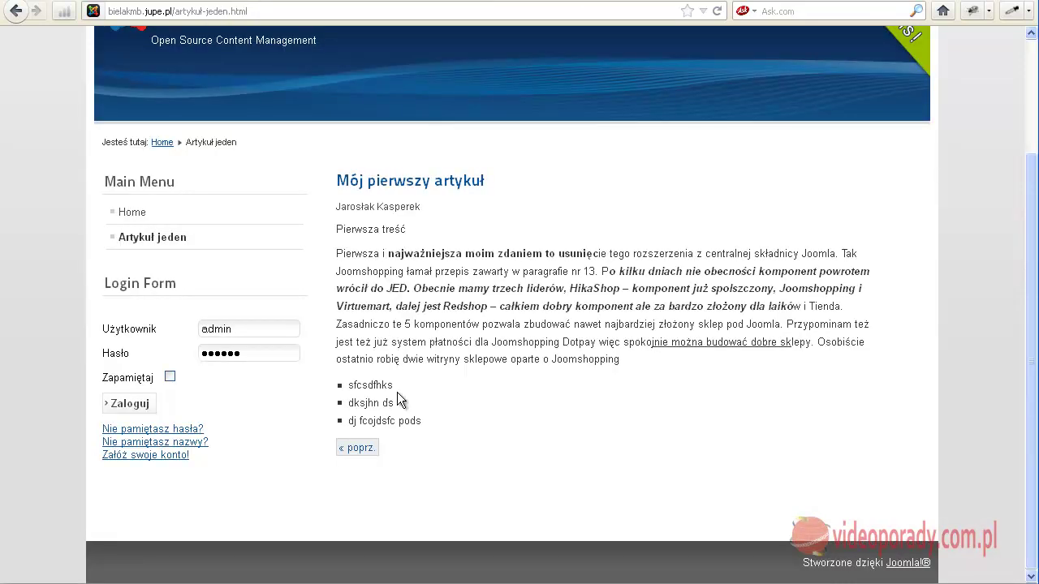
{"action": "left_click", "coordinate": [219, 3]}
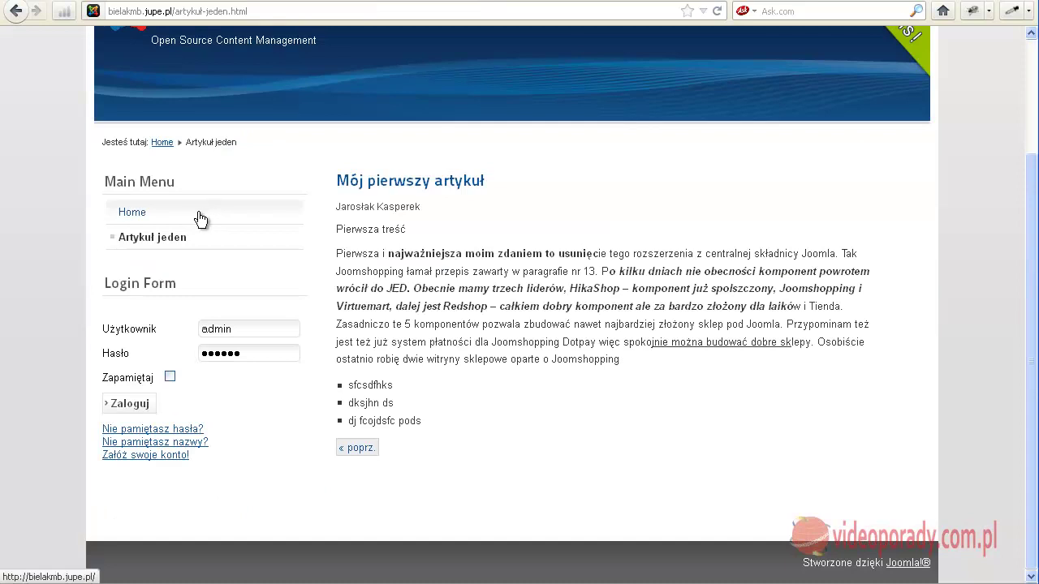
- Alternate between the Home and "Artykuł jeden" pages of the public site to compare them
{"action": "left_click", "coordinate": [153, 240]}
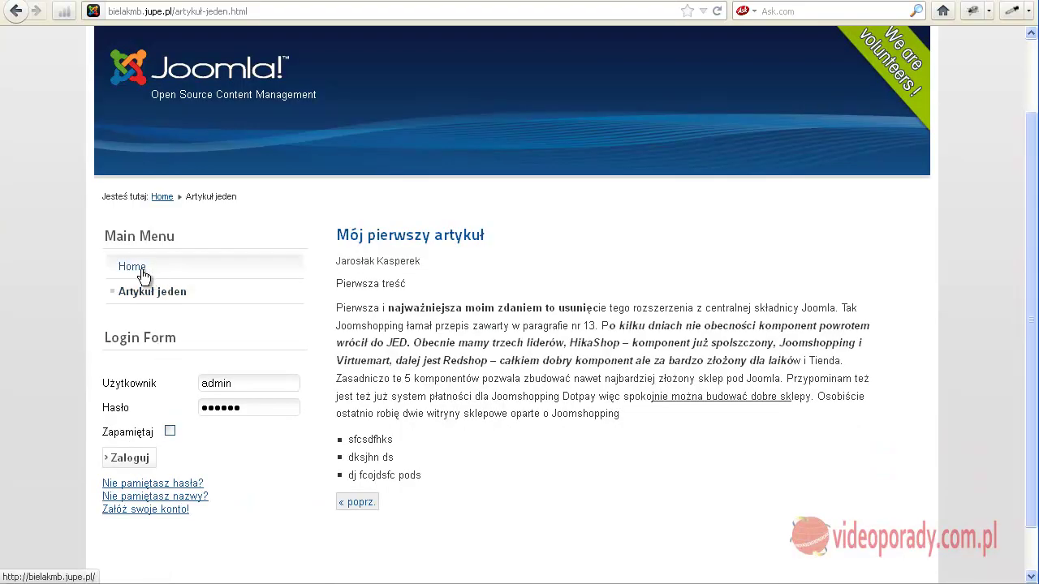
{"action": "left_click", "coordinate": [141, 273]}
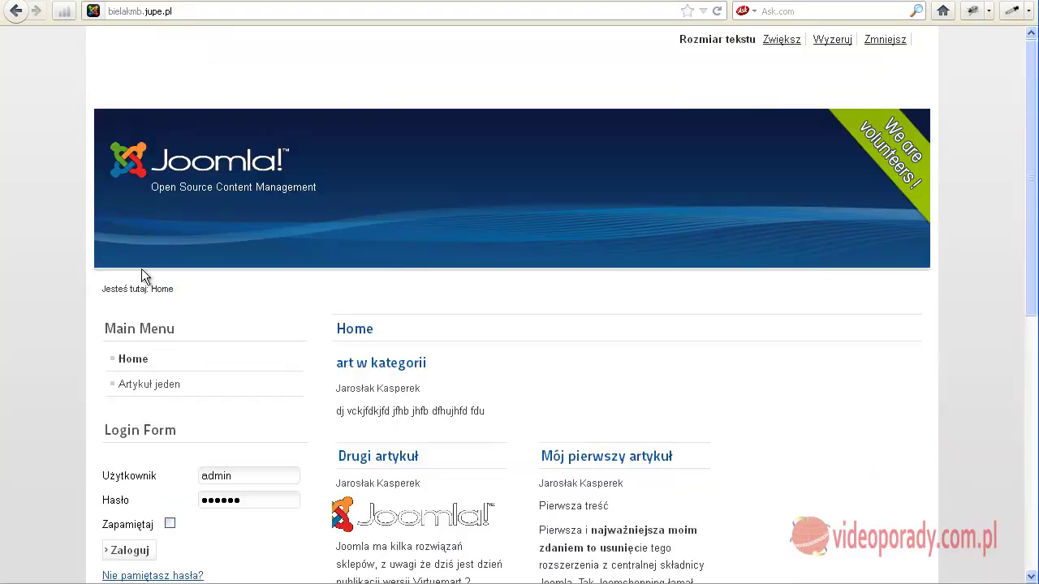
{"action": "left_click", "coordinate": [155, 383]}
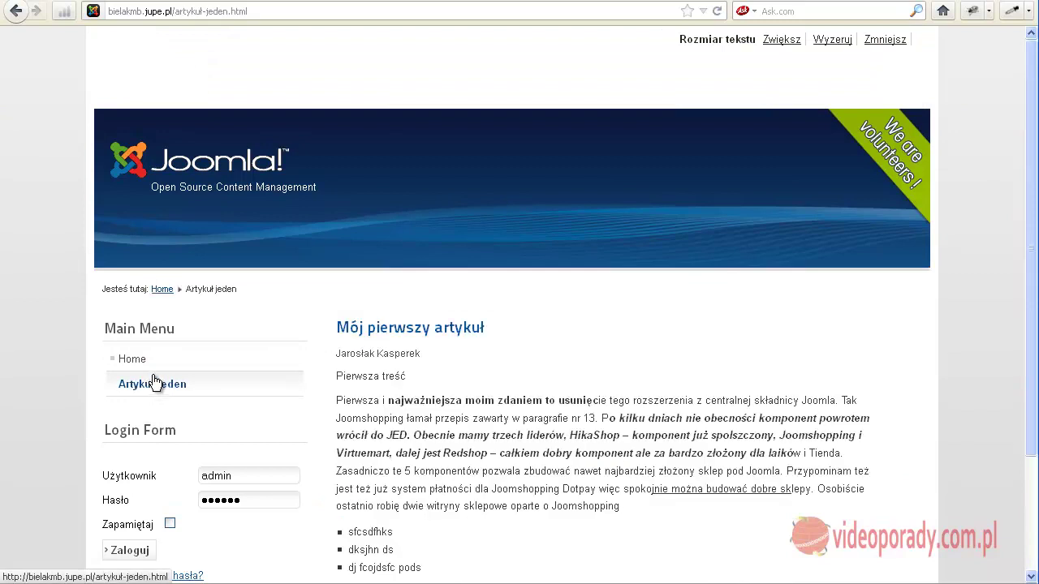
{"action": "left_click", "coordinate": [144, 362]}
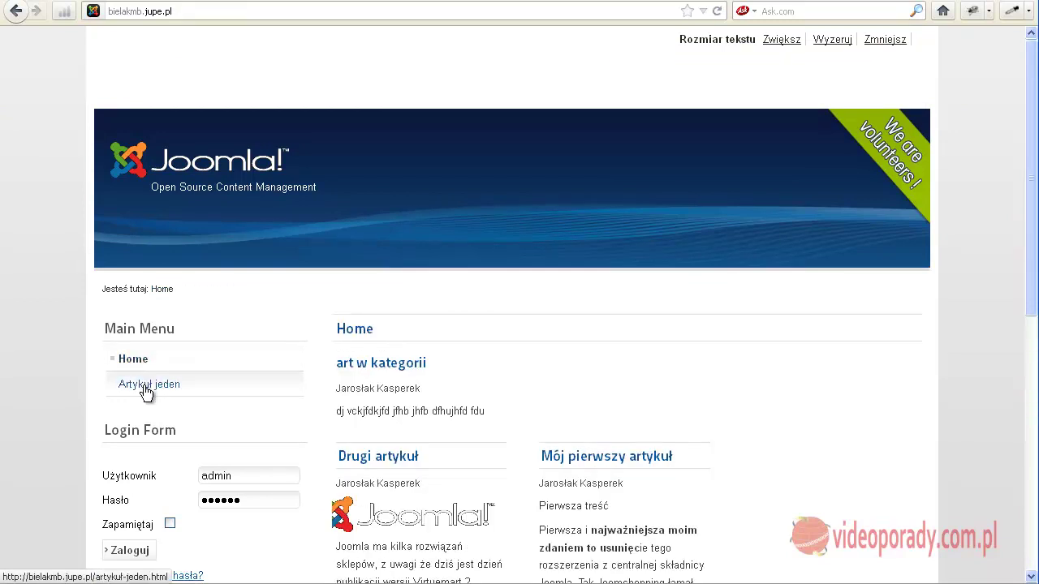
{"action": "left_click", "coordinate": [144, 386]}
{"action": "left_click", "coordinate": [163, 292]}
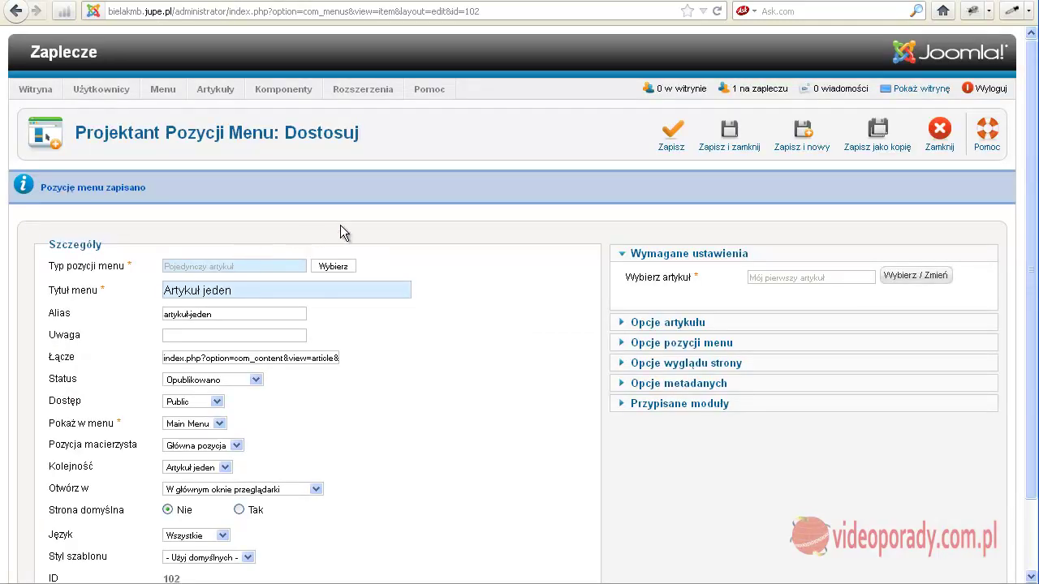
- Save and close the "Artykuł jeden" item and start a new menu item of the article type "Kategorie - lista kategorii"
{"action": "left_click", "coordinate": [729, 134]}
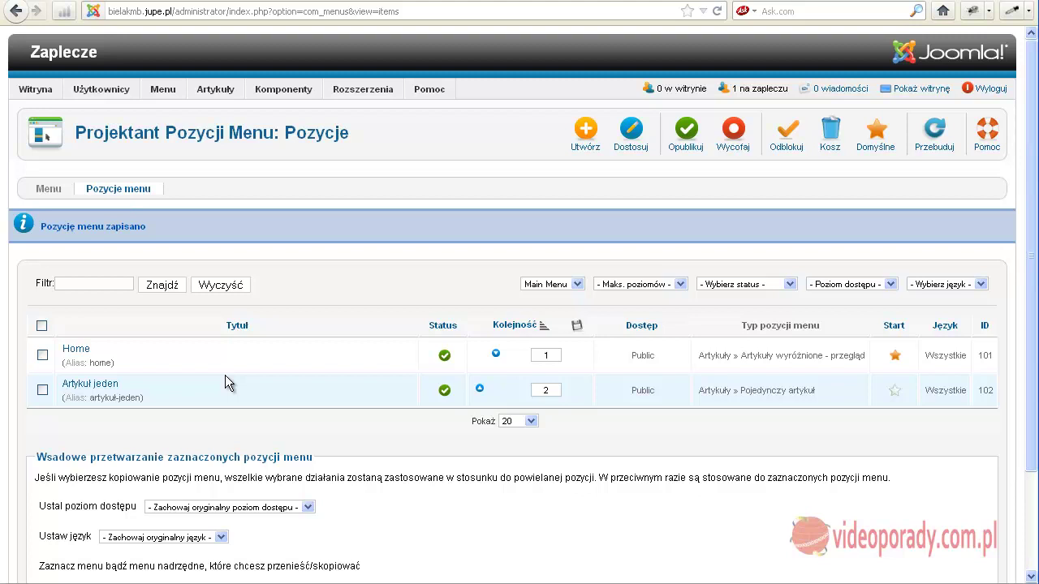
{"action": "left_click", "coordinate": [593, 134]}
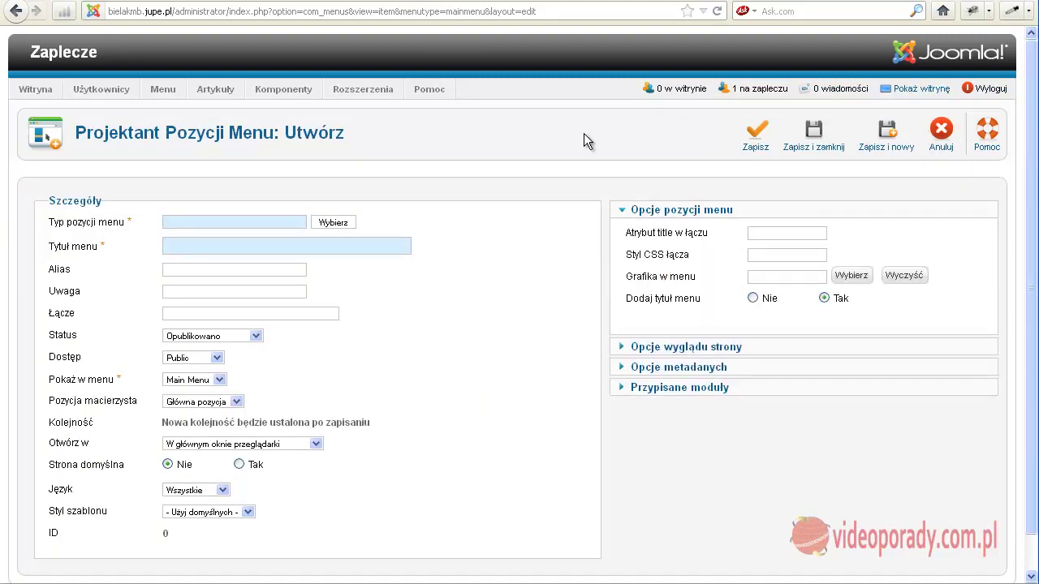
{"action": "left_click", "coordinate": [334, 224]}
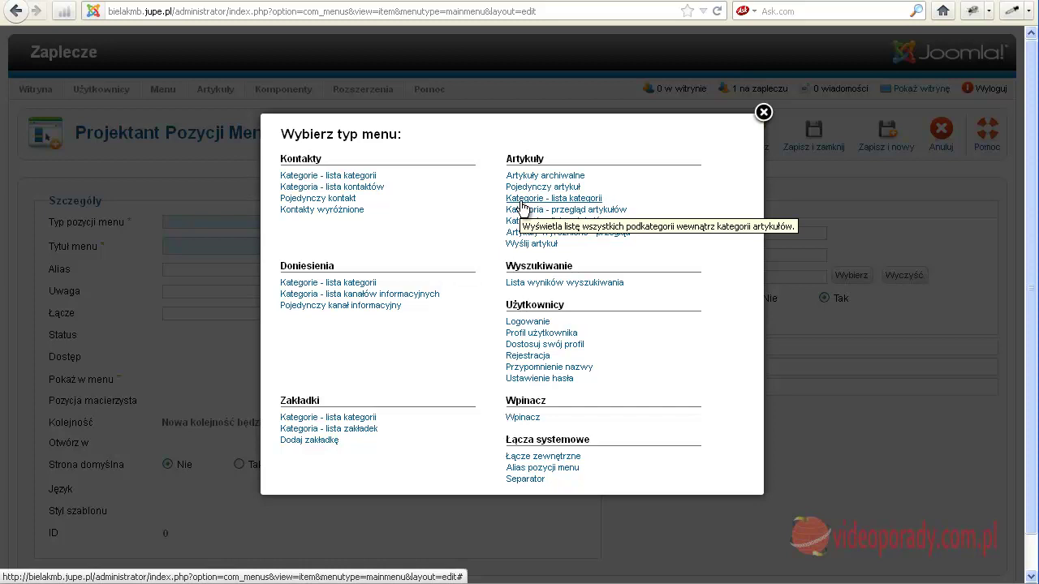
{"action": "left_click", "coordinate": [520, 201]}
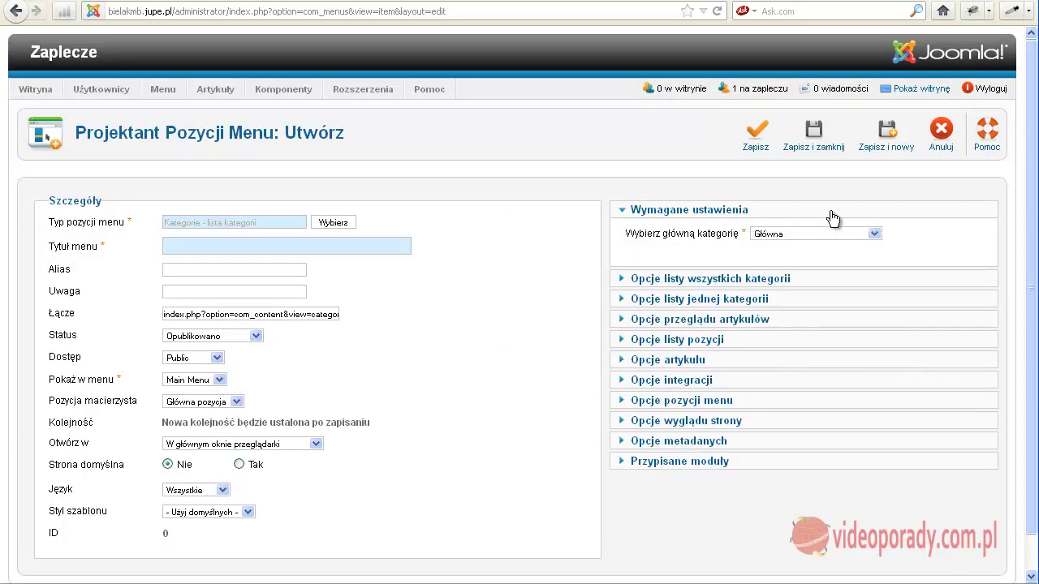
- Set the main category to "piersze kategoria" and the menu title to "kat jeden", and save and close the item
{"action": "left_click", "coordinate": [879, 233]}
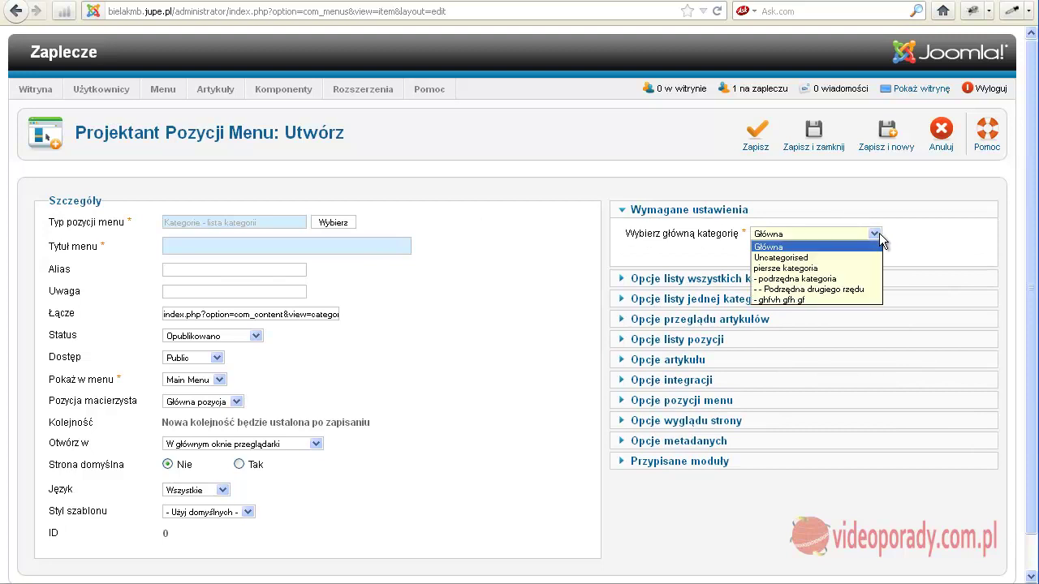
{"action": "left_click", "coordinate": [794, 267]}
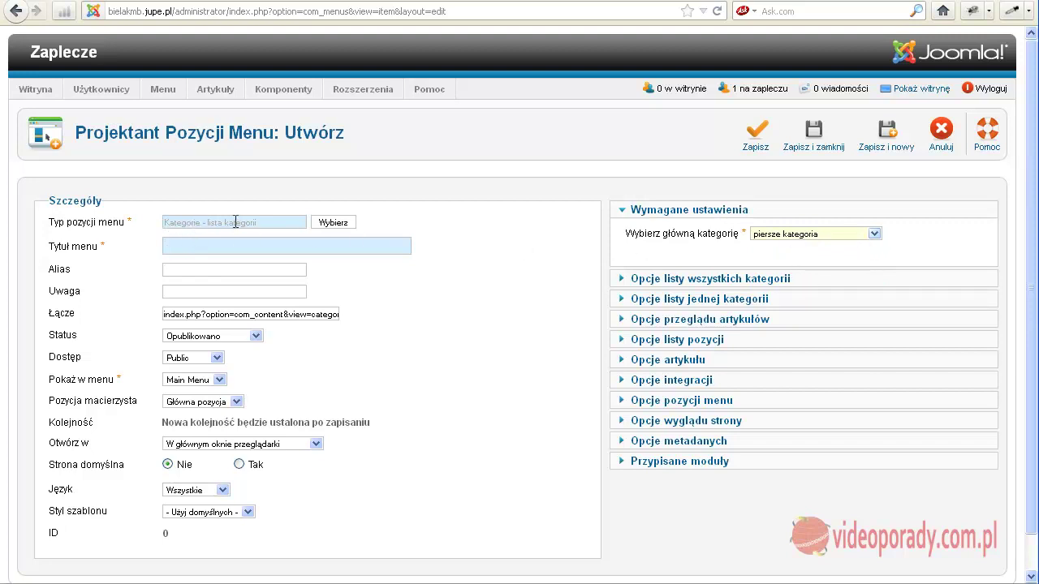
{"action": "left_click", "coordinate": [207, 241]}
{"action": "type", "text": "kat jeden"}
{"action": "left_click", "coordinate": [810, 132]}
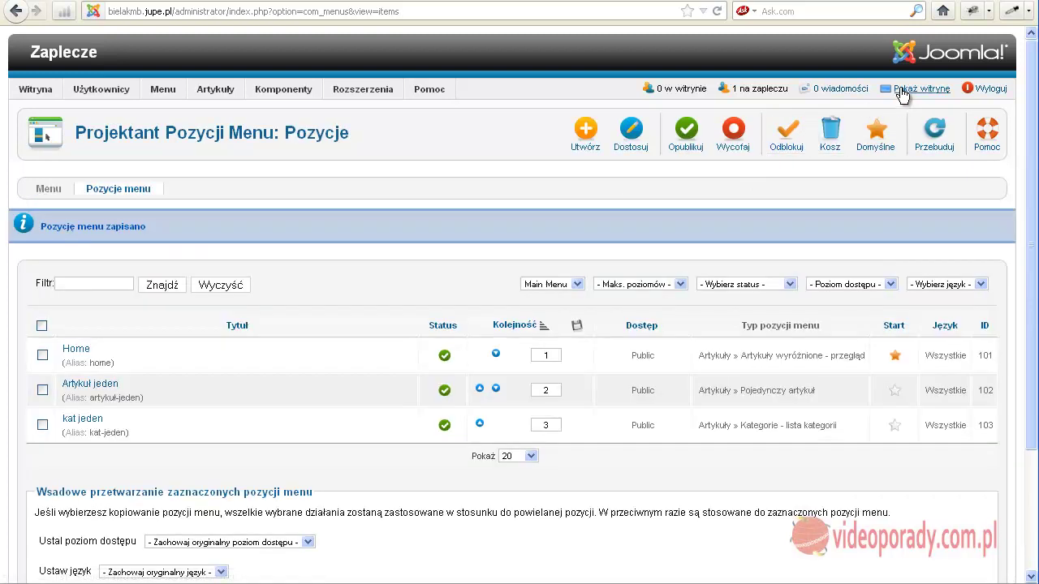
- Follow the "kat jeden" menu link on the public site and review the article categories in the administrator for comparison
{"action": "left_click", "coordinate": [901, 86]}
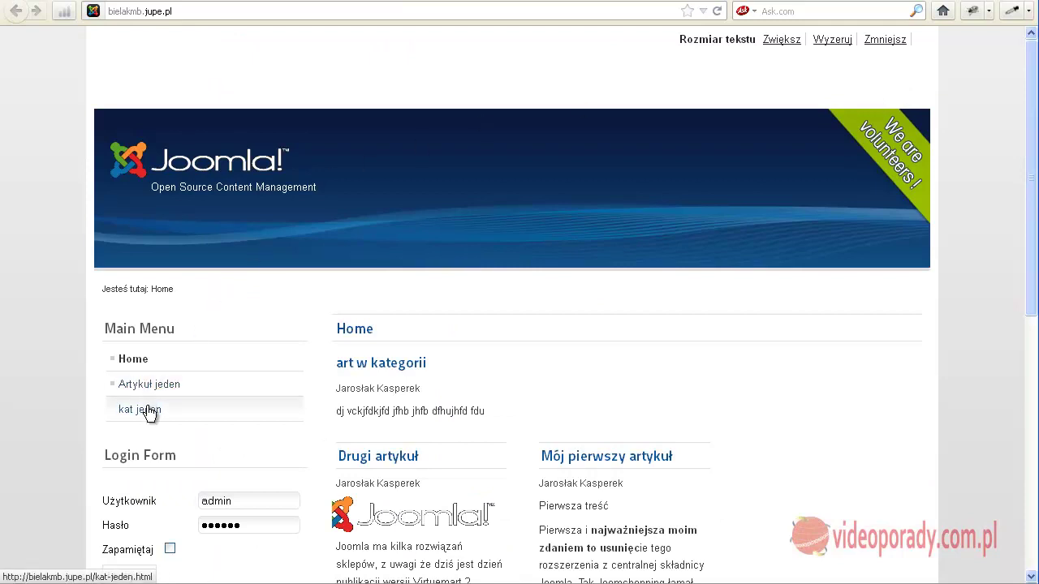
{"action": "left_click", "coordinate": [148, 412]}
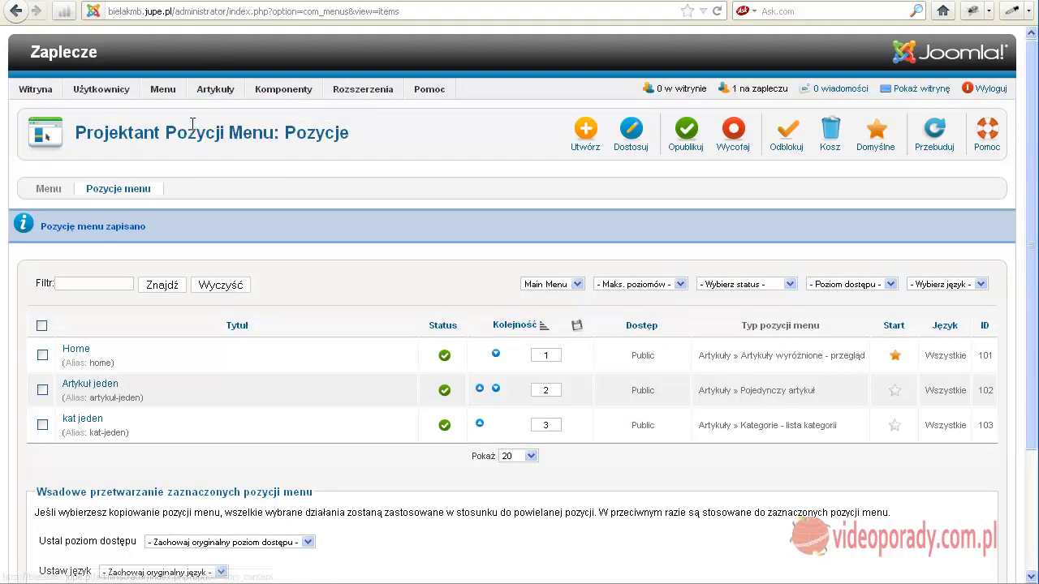
{"action": "mouse_move", "coordinate": [213, 90]}
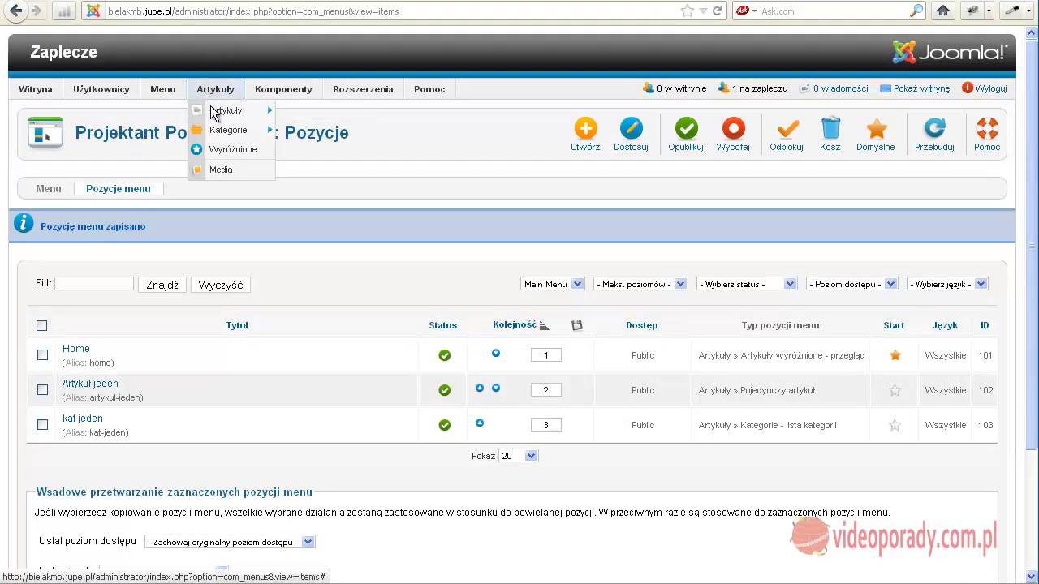
{"action": "left_click", "coordinate": [228, 130]}
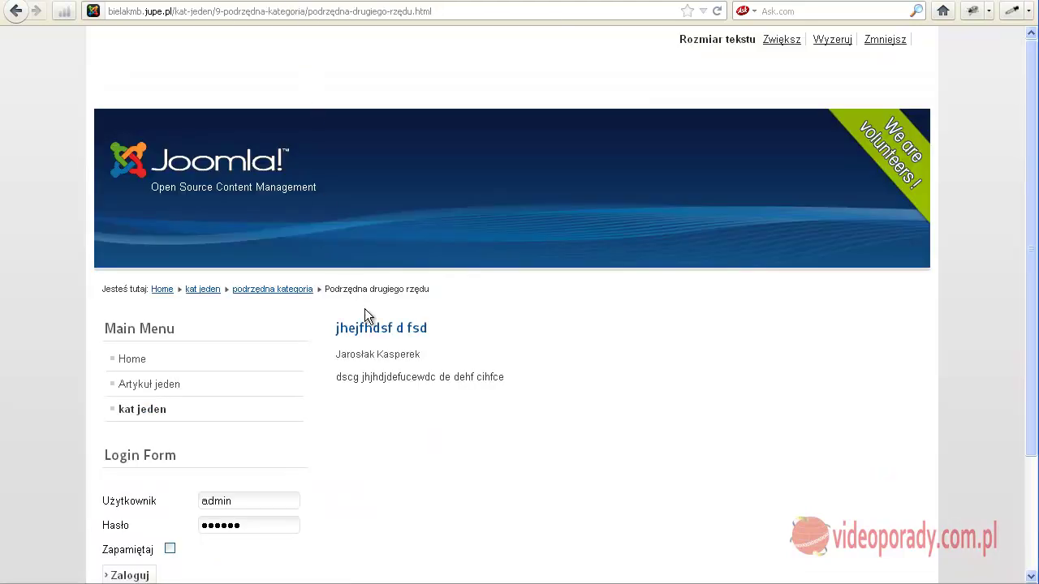
- Browse the subcategory links "podrzędna kategoria" and "Podrzędna drugiego rzędu" on the public "kat jeden" page
{"action": "left_click", "coordinate": [15, 10]}
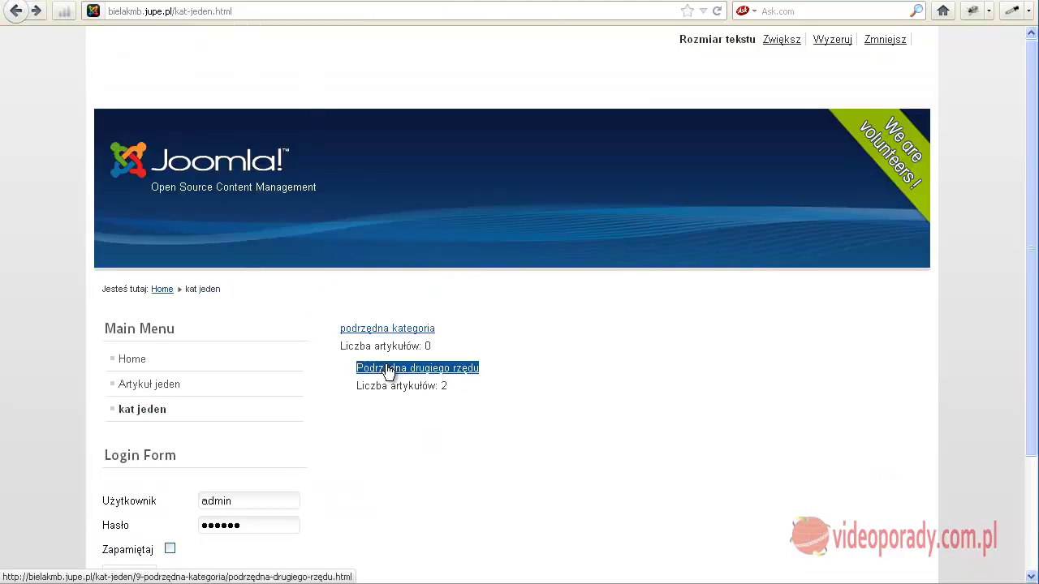
{"action": "left_click", "coordinate": [390, 371]}
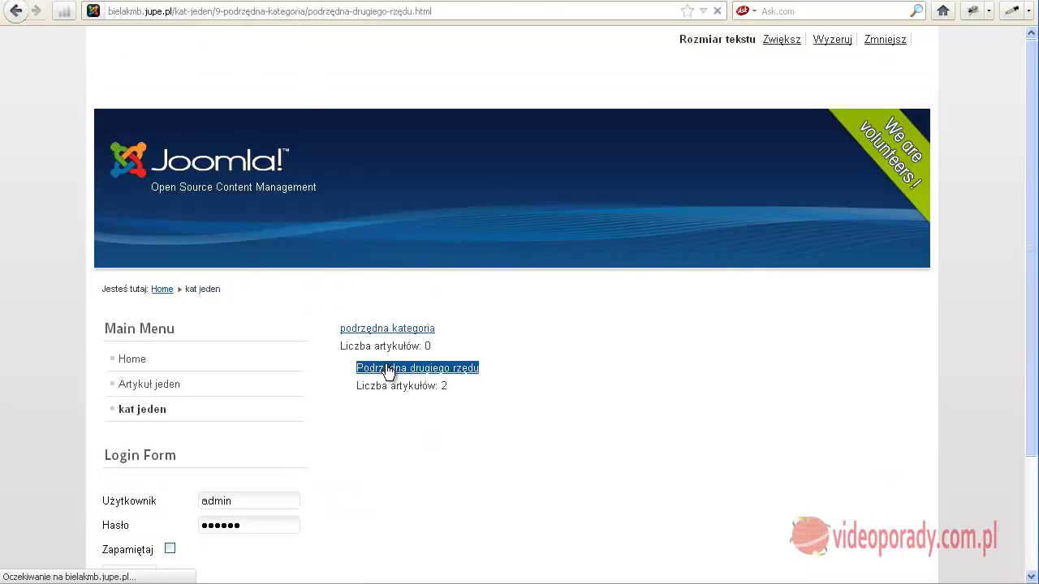
{"action": "left_click", "coordinate": [15, 10]}
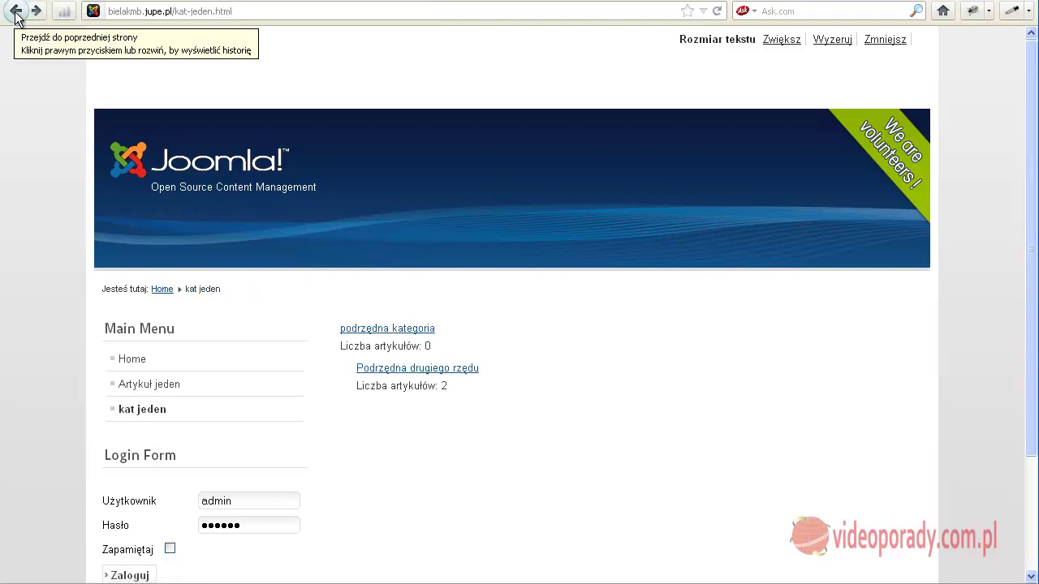
{"action": "left_click", "coordinate": [366, 331]}
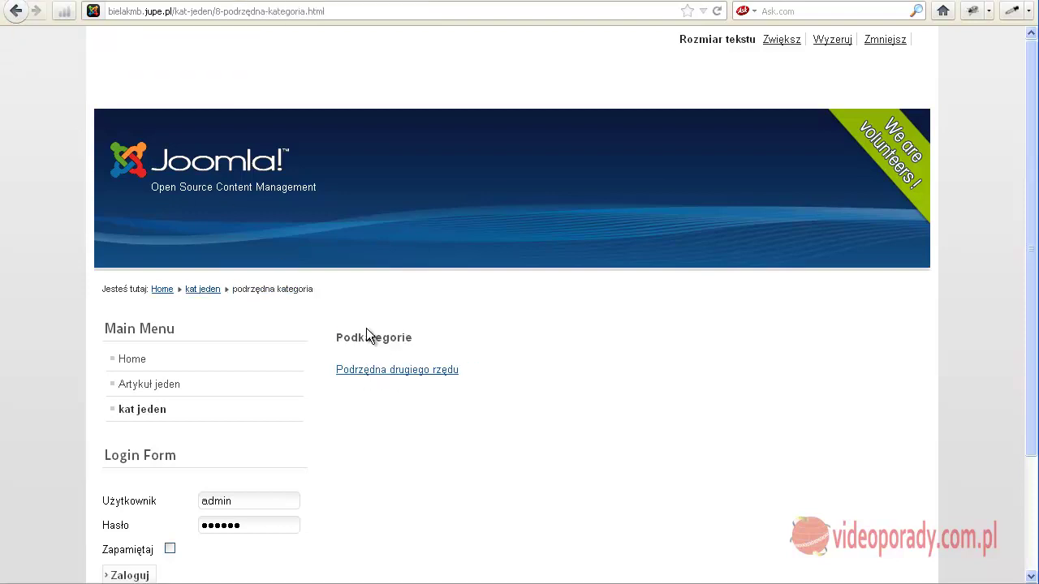
{"action": "left_click", "coordinate": [371, 370]}
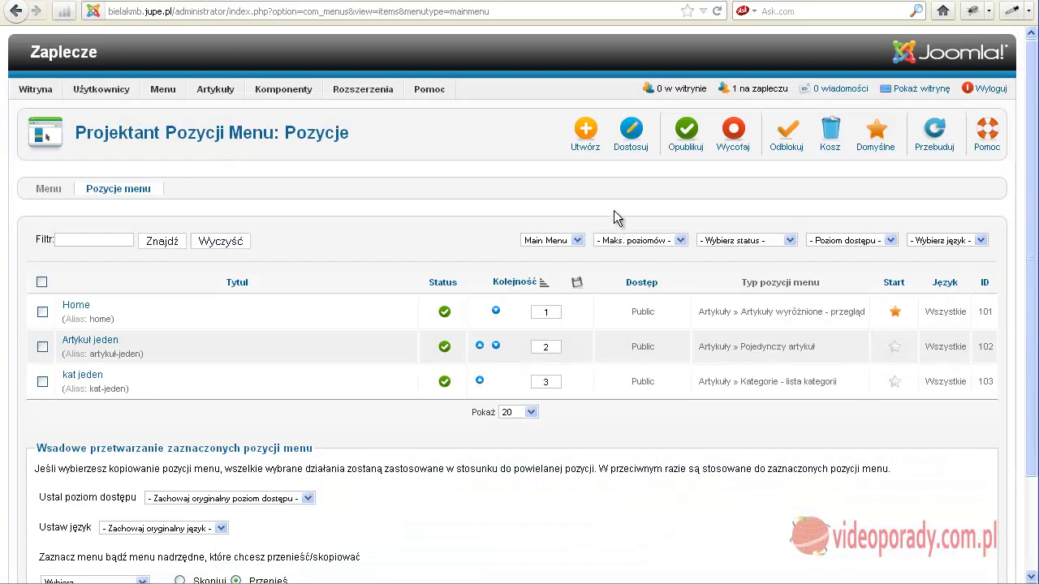
- Start a new Main Menu item of type "Kategoria - przegląd artykułów" and title it "przeglad"
{"action": "left_click", "coordinate": [587, 130]}
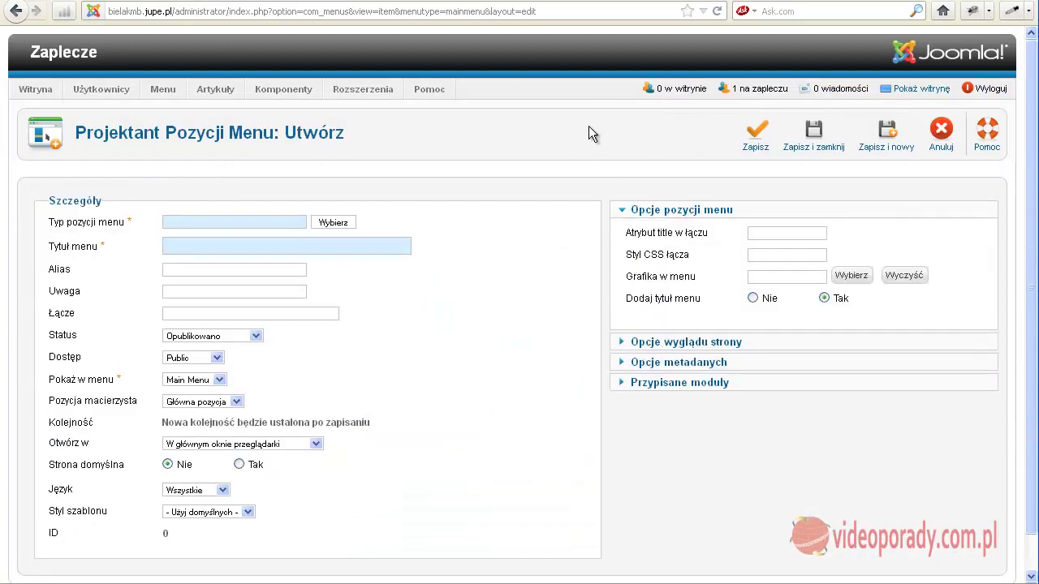
{"action": "left_click", "coordinate": [333, 225]}
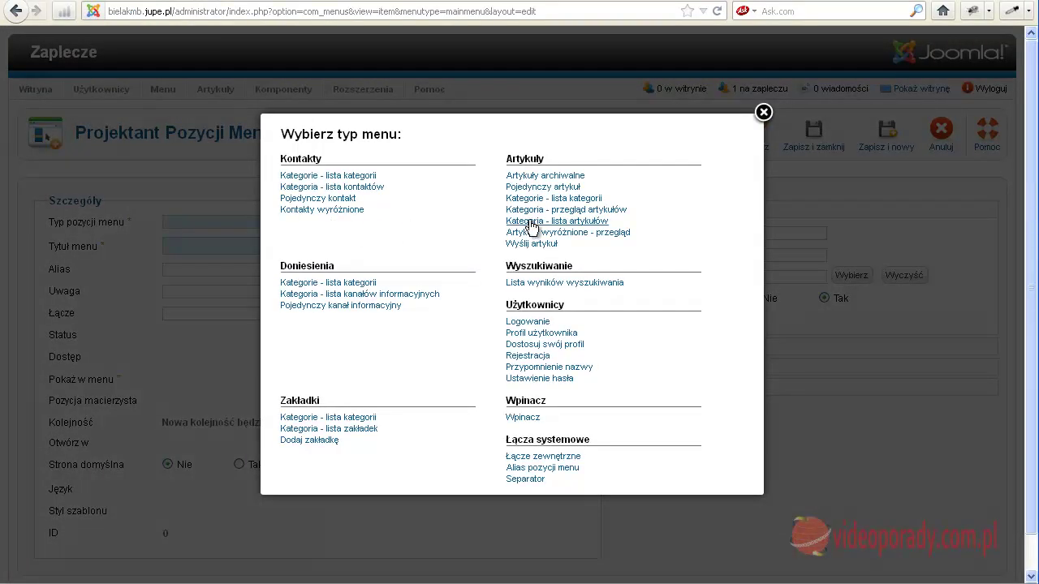
{"action": "left_click", "coordinate": [536, 210]}
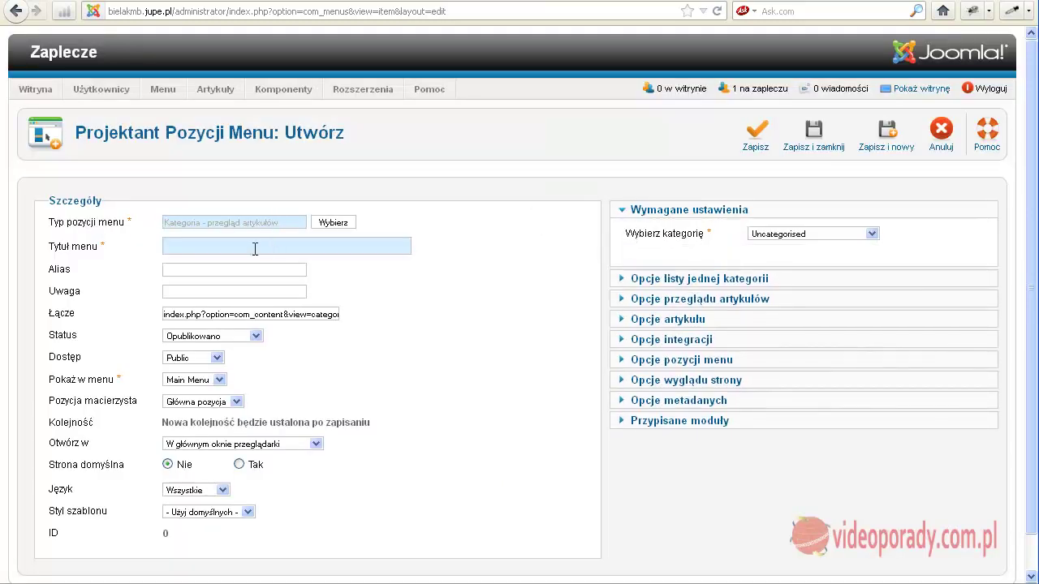
{"action": "type", "text": "przeglad"}
- Switch to the videoporady.com.pl site and examine how its Joomla 1.7 category page lays out multiple articles
{"action": "left_click", "coordinate": [384, 2]}
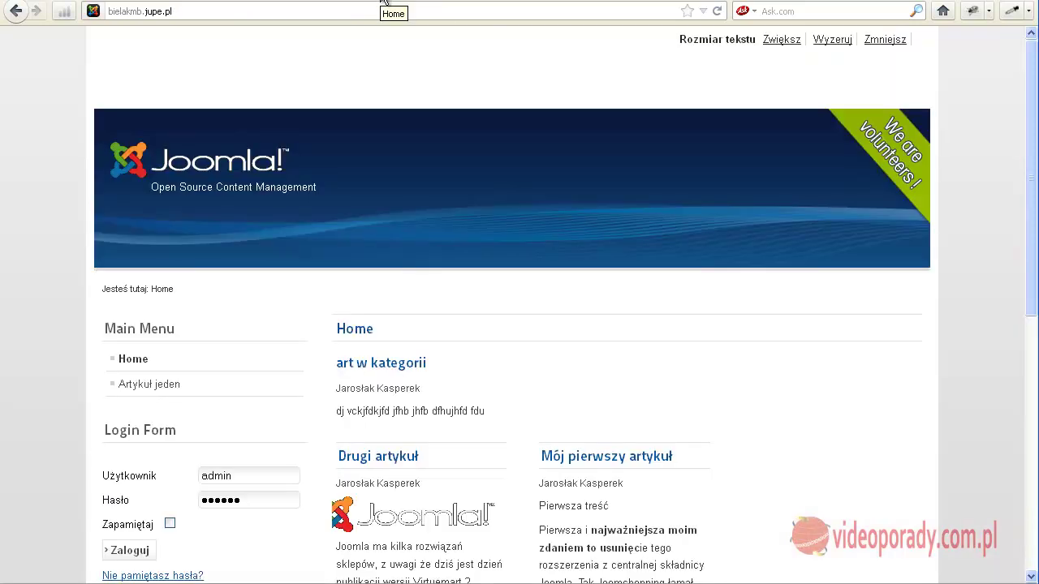
{"action": "left_click", "coordinate": [982, 2]}
{"action": "scroll", "coordinate": [405, 284], "scroll_direction": "up", "scroll_amount": 15}
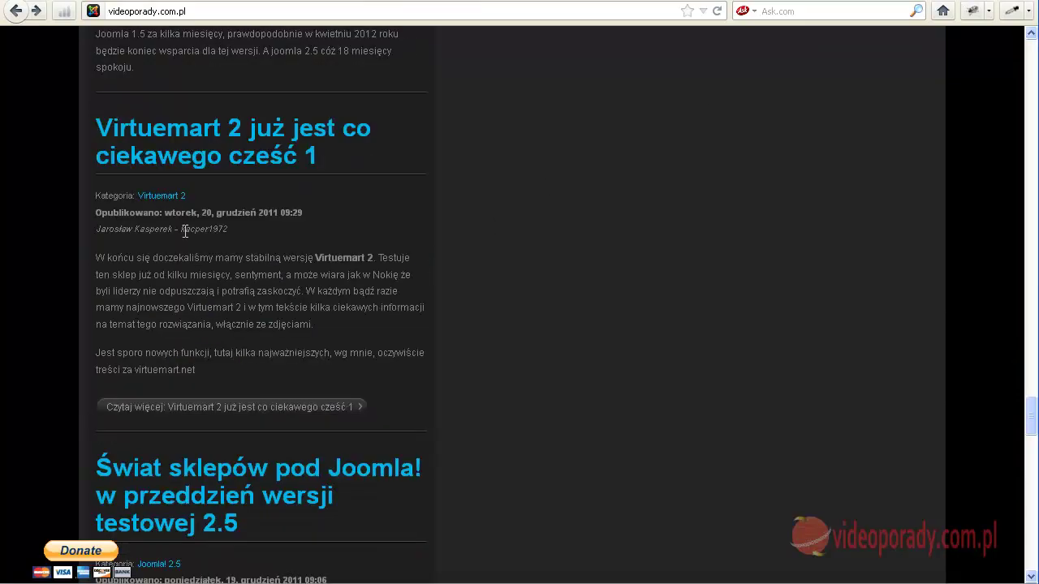
{"action": "scroll", "coordinate": [72, 191], "scroll_direction": "down", "scroll_amount": 5}
{"action": "scroll", "coordinate": [72, 191], "scroll_direction": "up", "scroll_amount": 20}
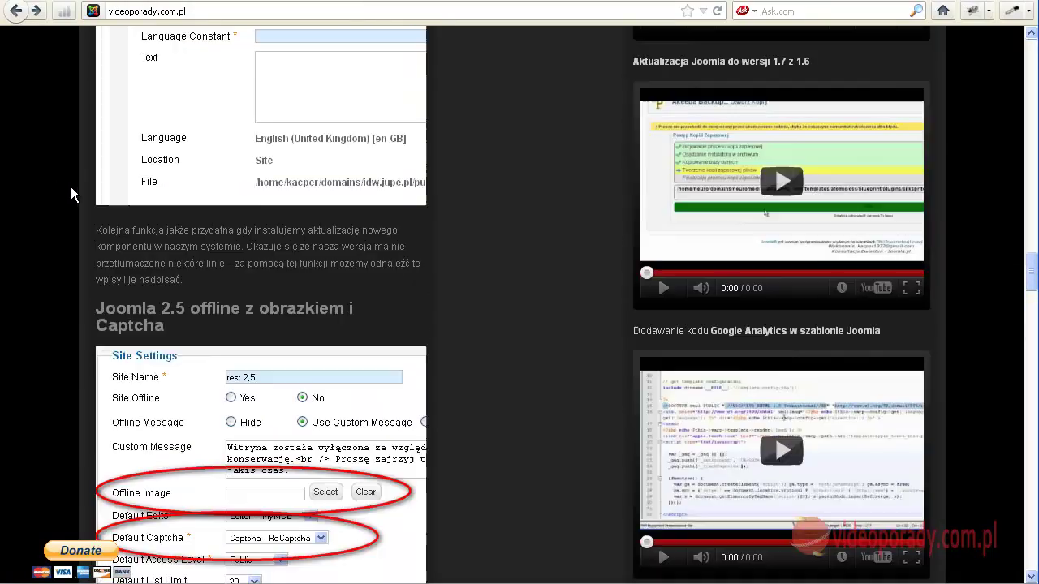
{"action": "scroll", "coordinate": [70, 186], "scroll_direction": "up", "scroll_amount": 12}
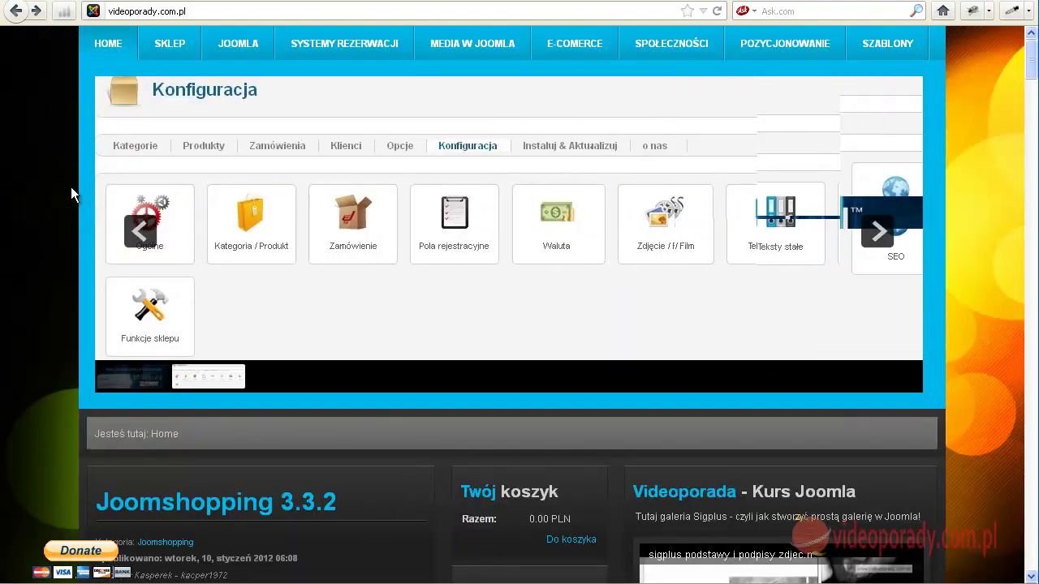
{"action": "mouse_move", "coordinate": [248, 43]}
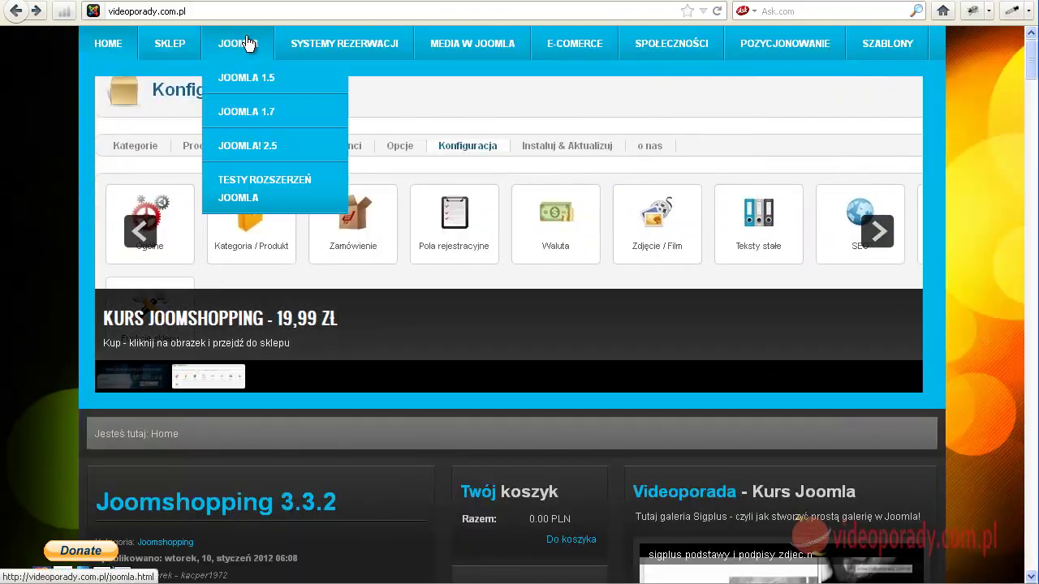
{"action": "left_click", "coordinate": [245, 120]}
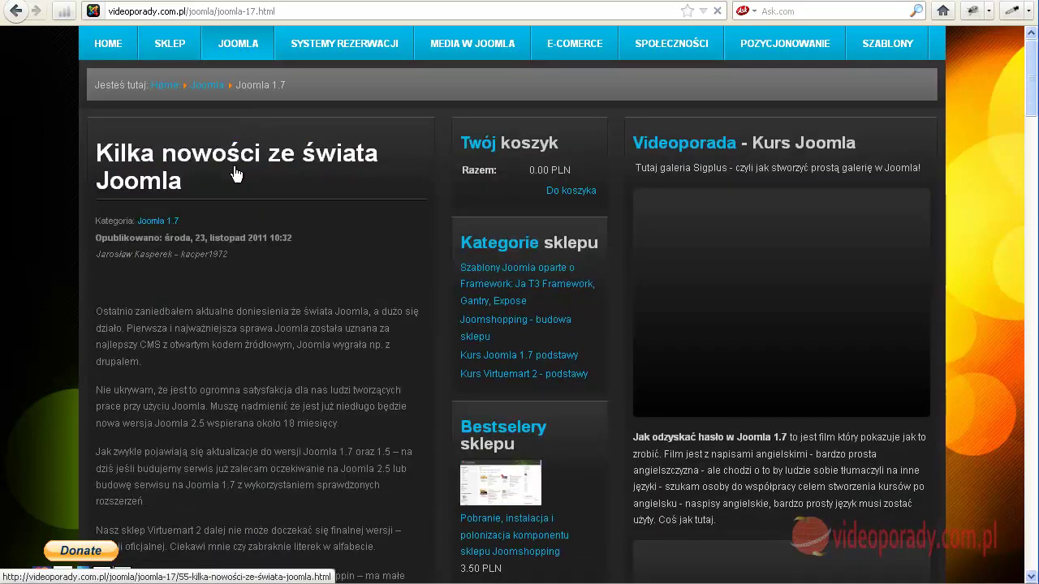
{"action": "scroll", "coordinate": [231, 176], "scroll_direction": "down", "scroll_amount": 9}
{"action": "scroll", "coordinate": [224, 189], "scroll_direction": "down", "scroll_amount": 10}
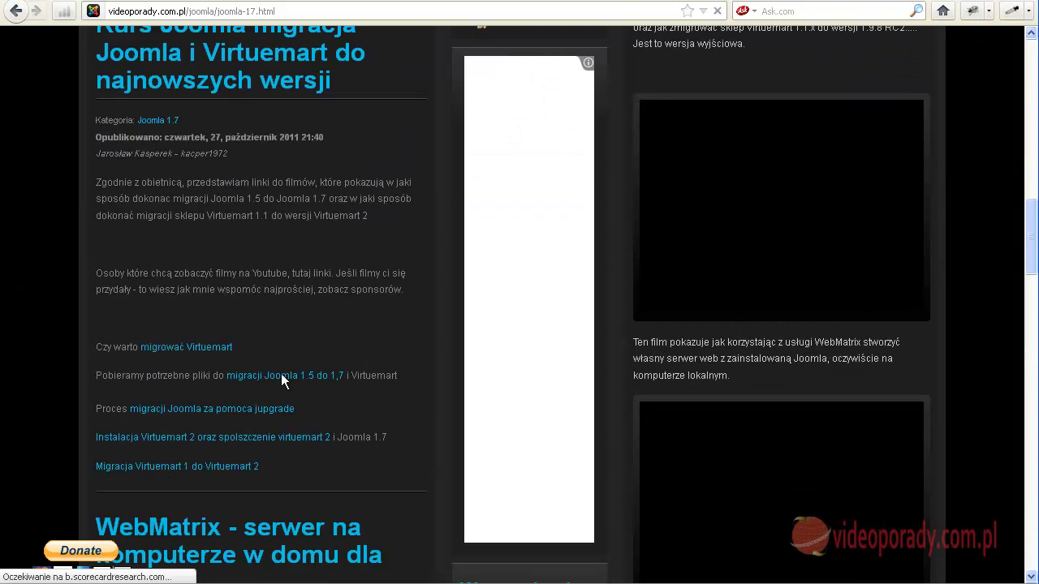
{"action": "scroll", "coordinate": [43, 258], "scroll_direction": "down", "scroll_amount": 20}
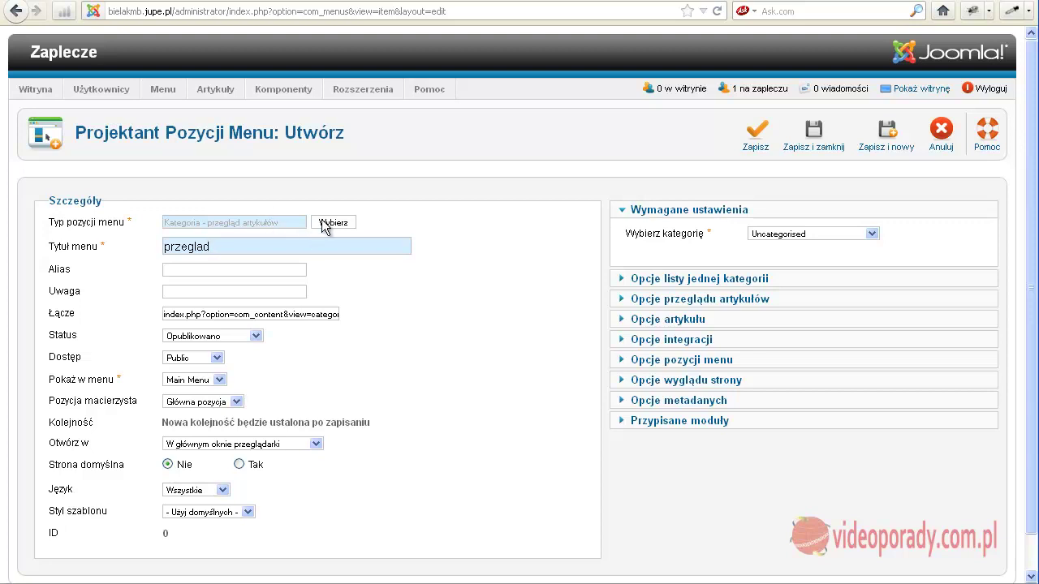
- Back in the "przeglad" item form, select the category "Podrzędna drugiego rzędu" and save and close the item
{"action": "left_click", "coordinate": [871, 232]}
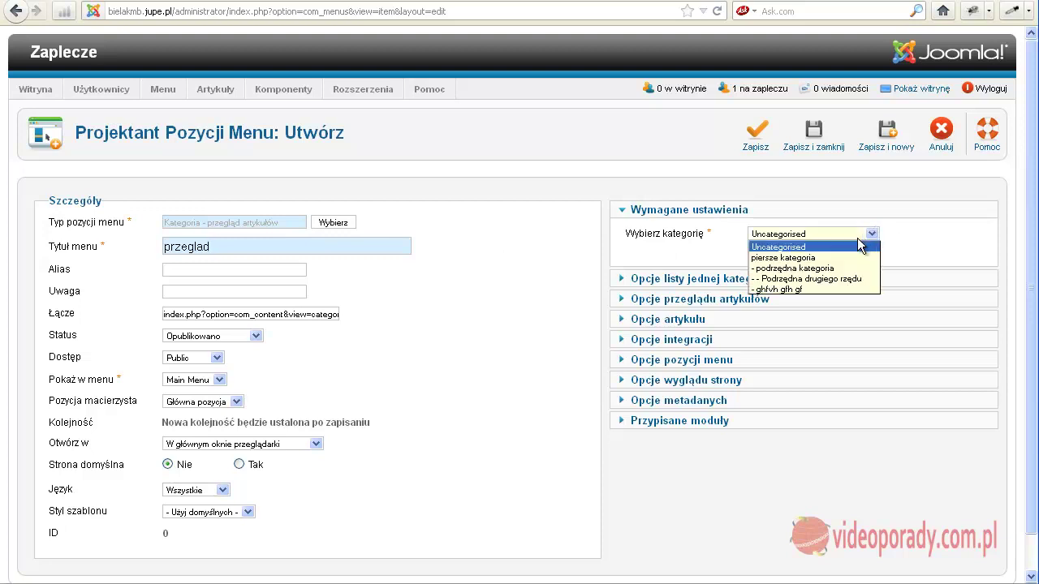
{"action": "left_click", "coordinate": [840, 279]}
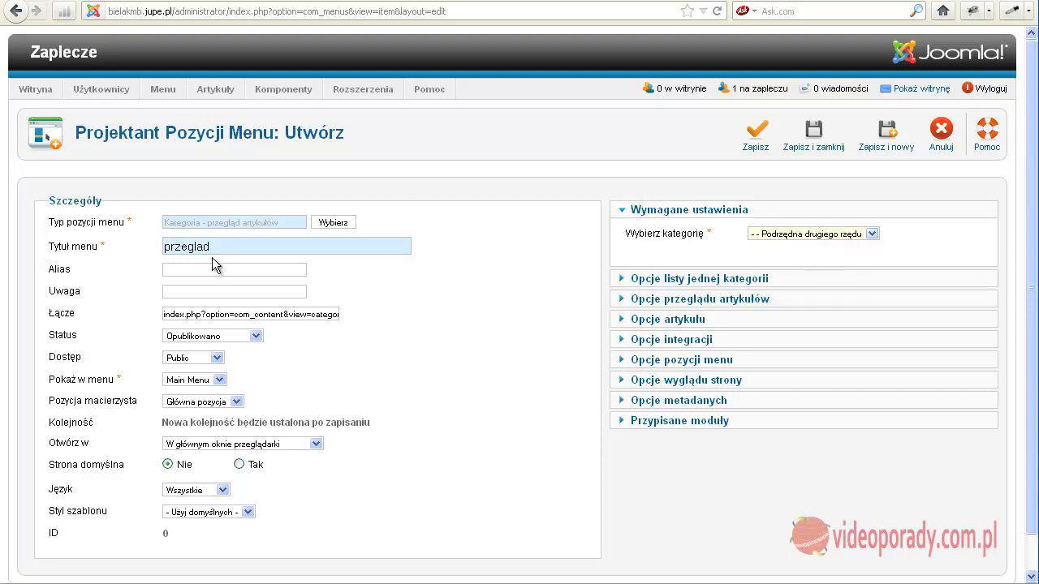
{"action": "left_click", "coordinate": [813, 135]}
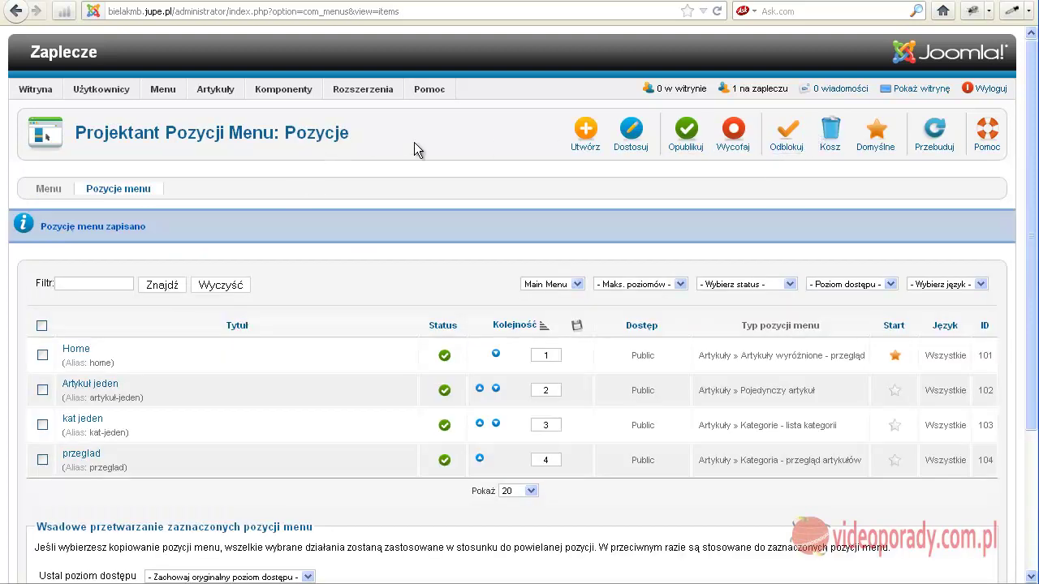
- Follow the "przeglad" menu link on the public site and compare its layout with the Joomla 1.7 page on videoporady.com.pl
{"action": "left_click", "coordinate": [917, 89]}
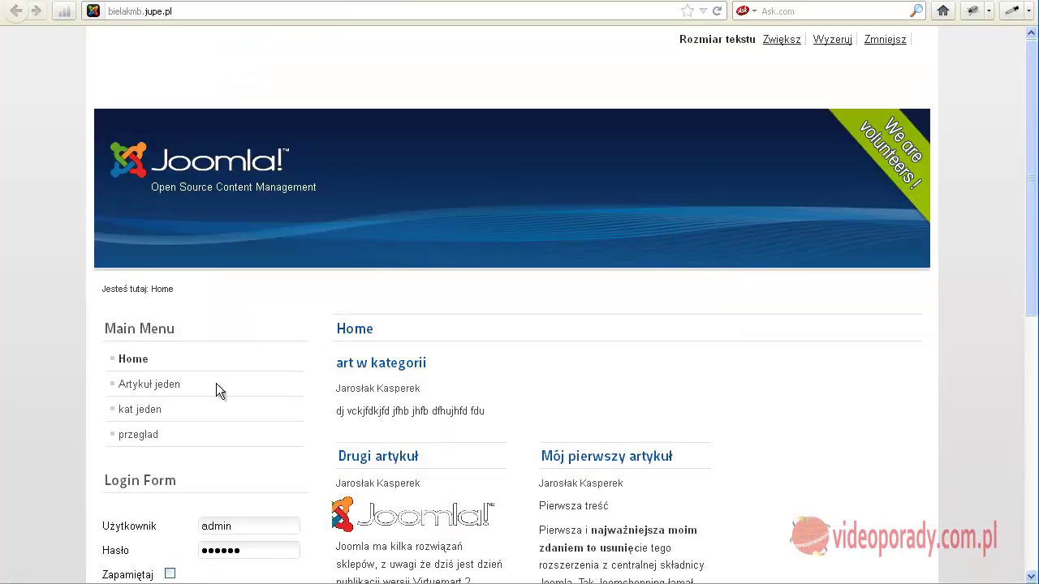
{"action": "left_click", "coordinate": [139, 436]}
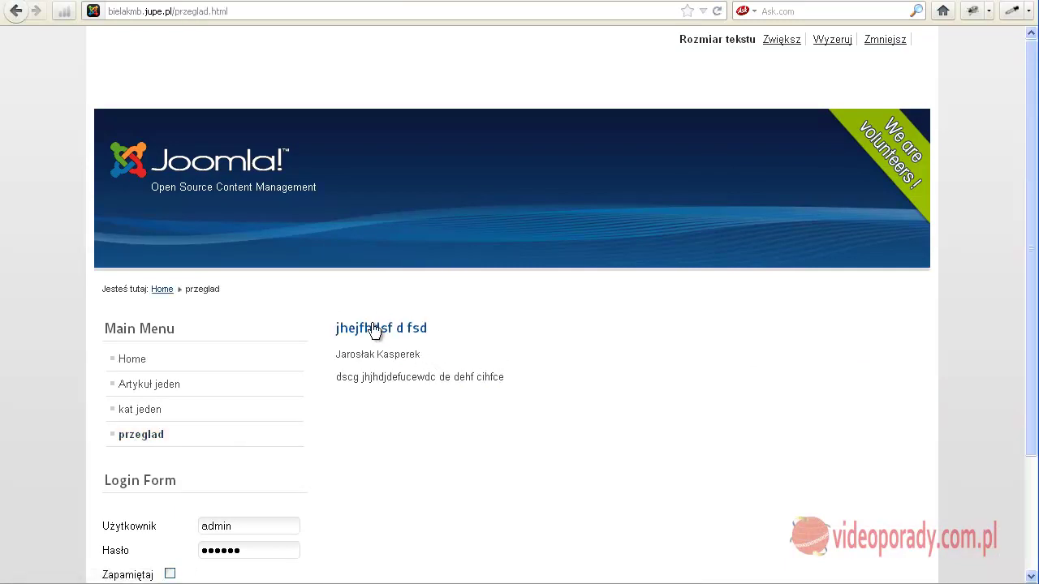
{"action": "left_click", "coordinate": [941, 8]}
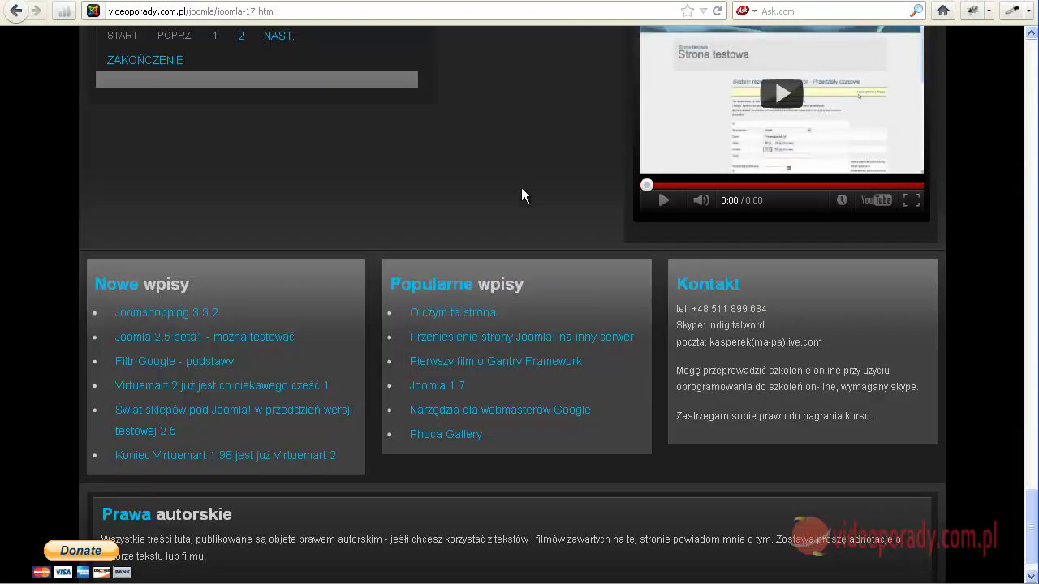
{"action": "scroll", "coordinate": [440, 238], "scroll_direction": "up", "scroll_amount": 10}
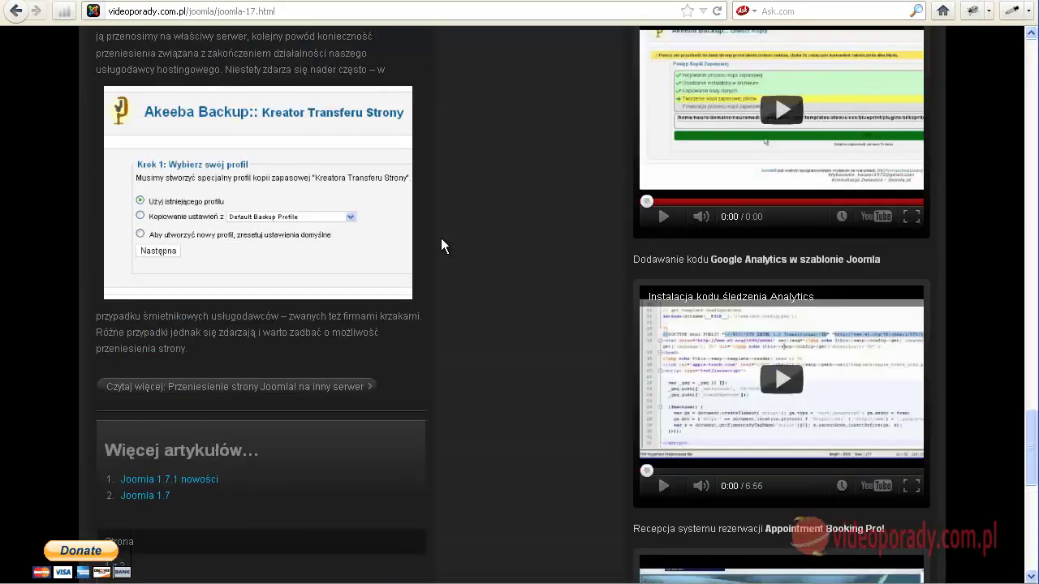
{"action": "scroll", "coordinate": [381, 249], "scroll_direction": "up", "scroll_amount": 15}
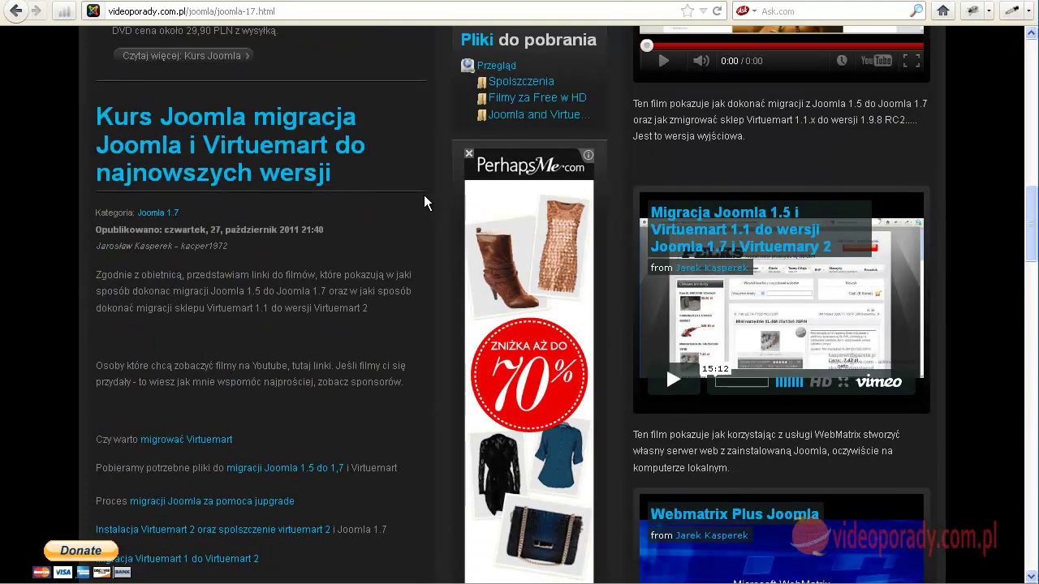
{"action": "left_click", "coordinate": [482, 205]}
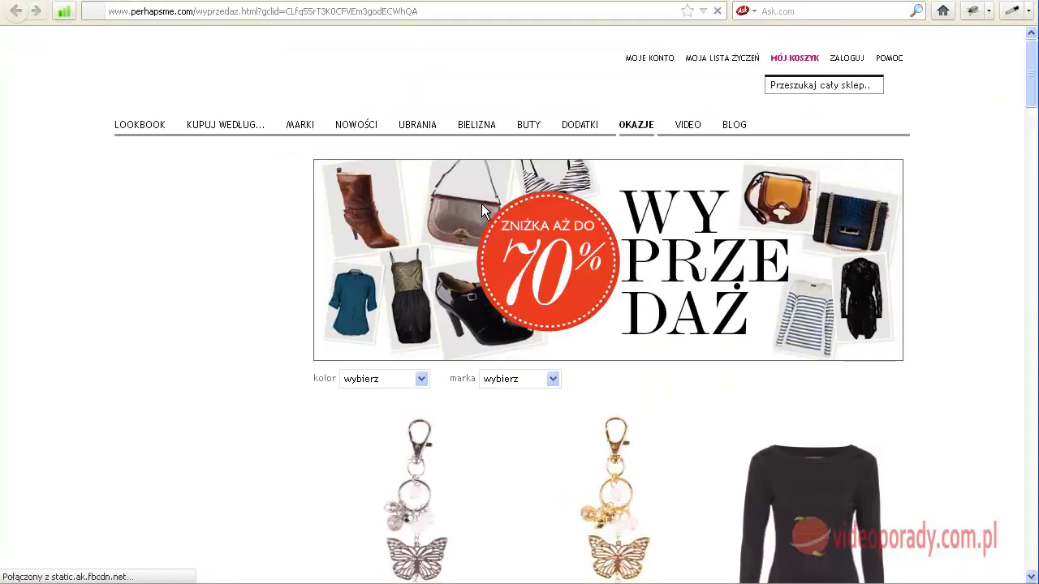
{"action": "scroll", "coordinate": [371, 225], "scroll_direction": "down", "scroll_amount": 10}
{"action": "scroll", "coordinate": [666, 233], "scroll_direction": "up", "scroll_amount": 10}
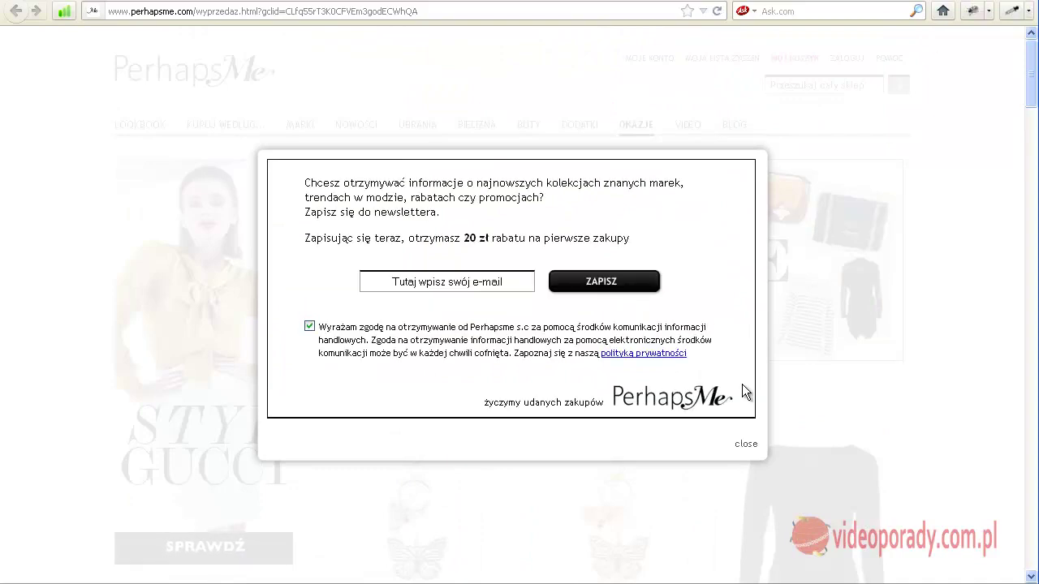
{"action": "left_click", "coordinate": [746, 443]}
{"action": "left_click", "coordinate": [979, 2]}
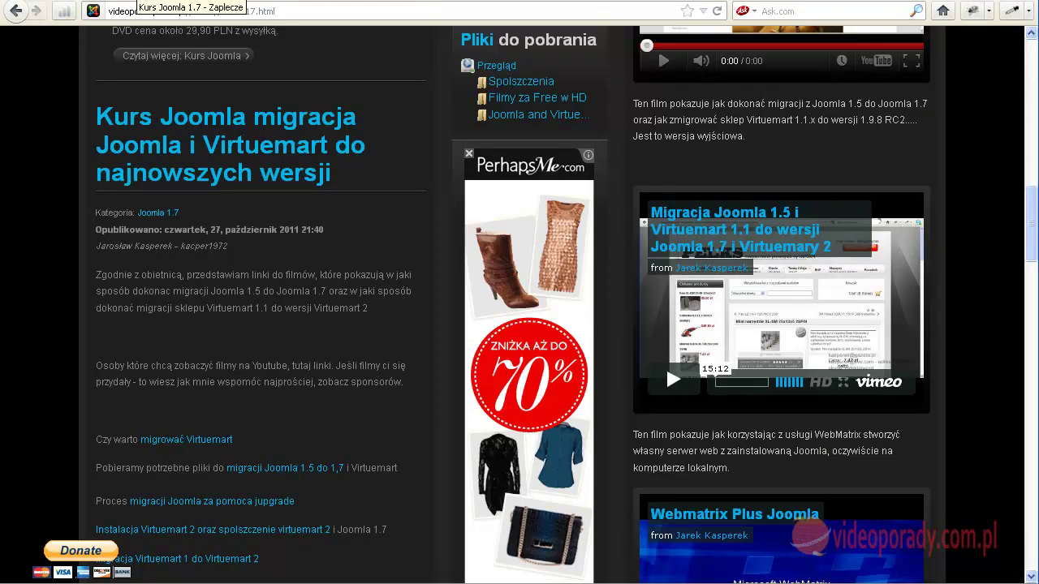
- Return to the Joomla administrator and start a new Main Menu item of type "Kategoria - lista artykułów"
{"action": "left_click", "coordinate": [134, 2]}
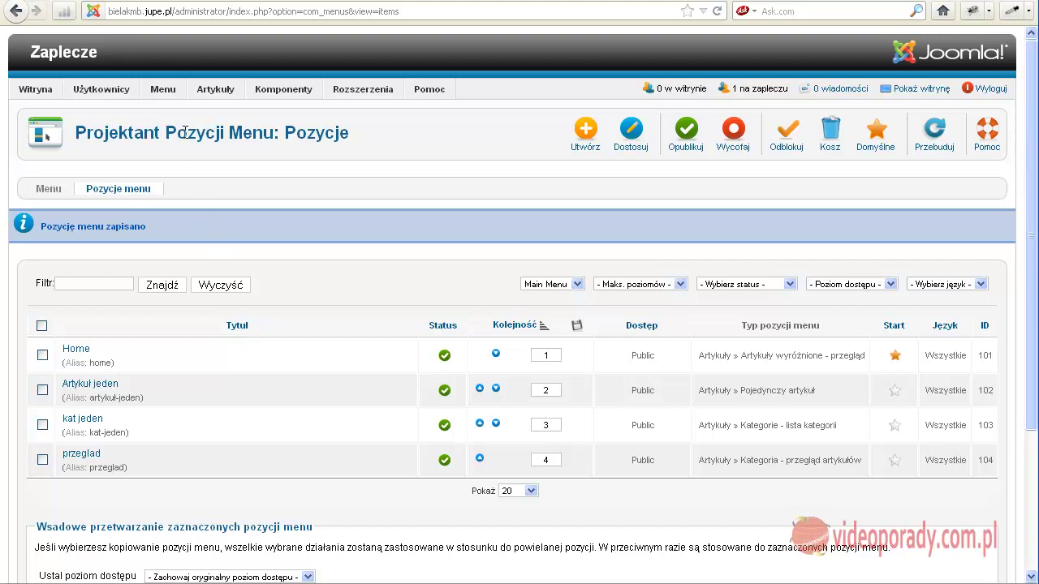
{"action": "mouse_move", "coordinate": [215, 92]}
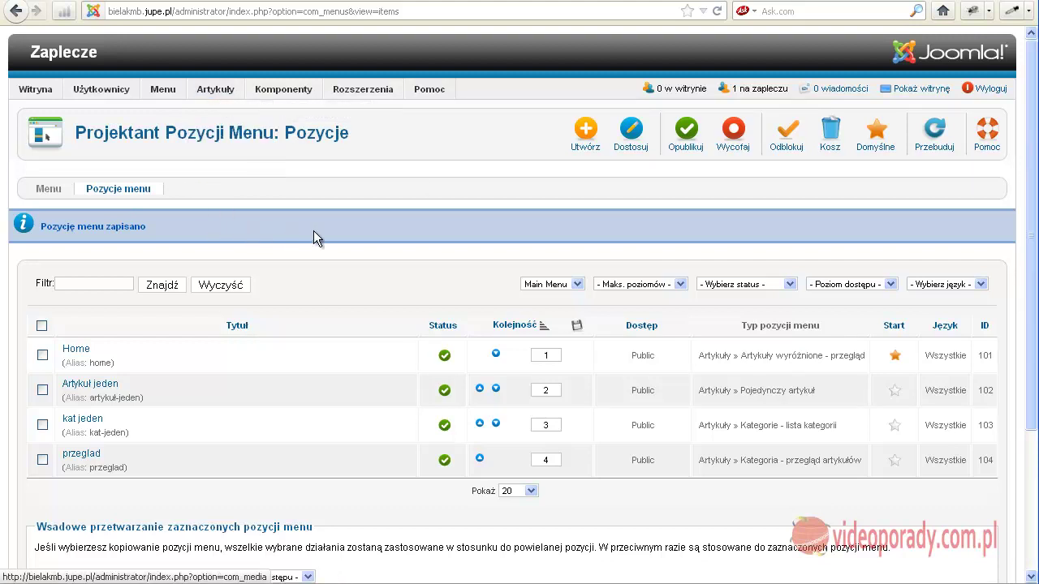
{"action": "left_click", "coordinate": [585, 134]}
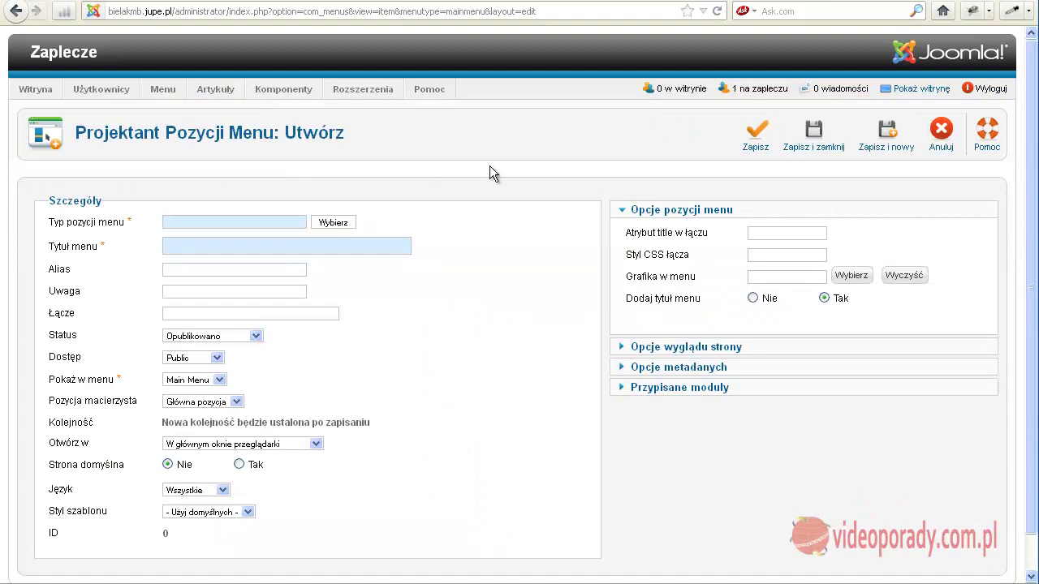
{"action": "left_click", "coordinate": [331, 222]}
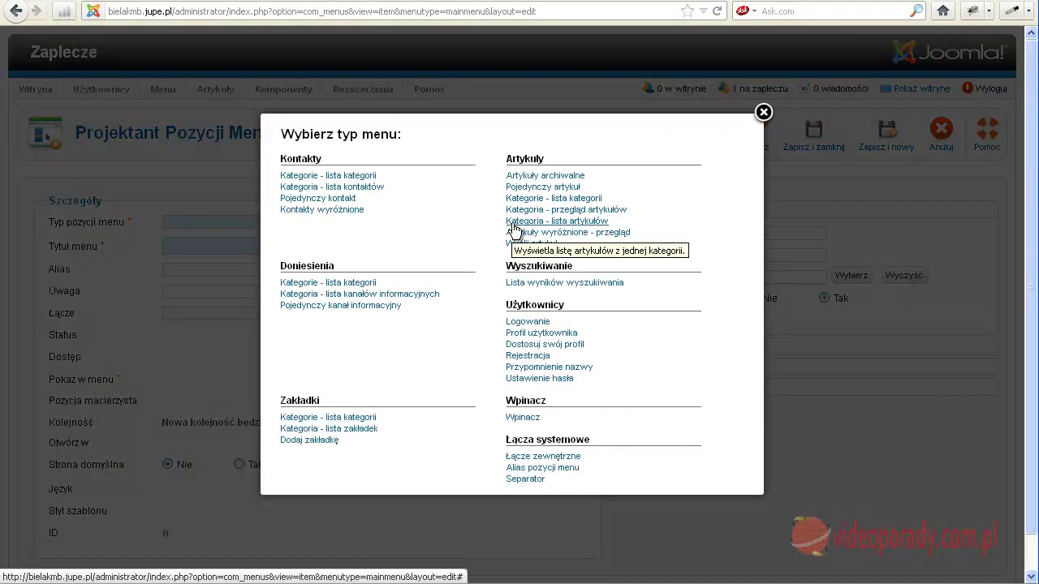
{"action": "left_click", "coordinate": [516, 230]}
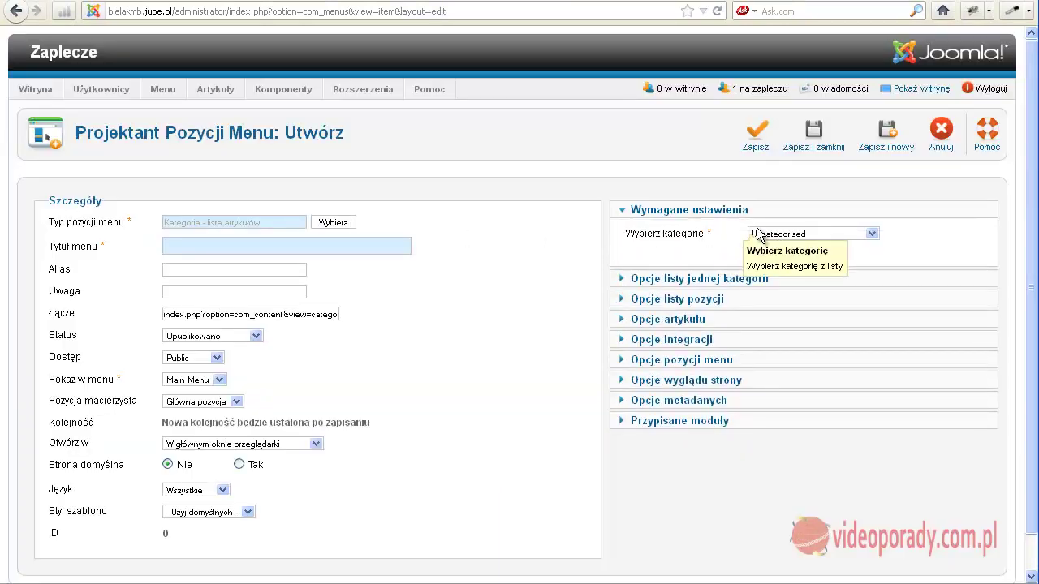
- Assign the category "piersze kategoria" to the new menu item, title it "lista", and save and close it
{"action": "left_click", "coordinate": [870, 233]}
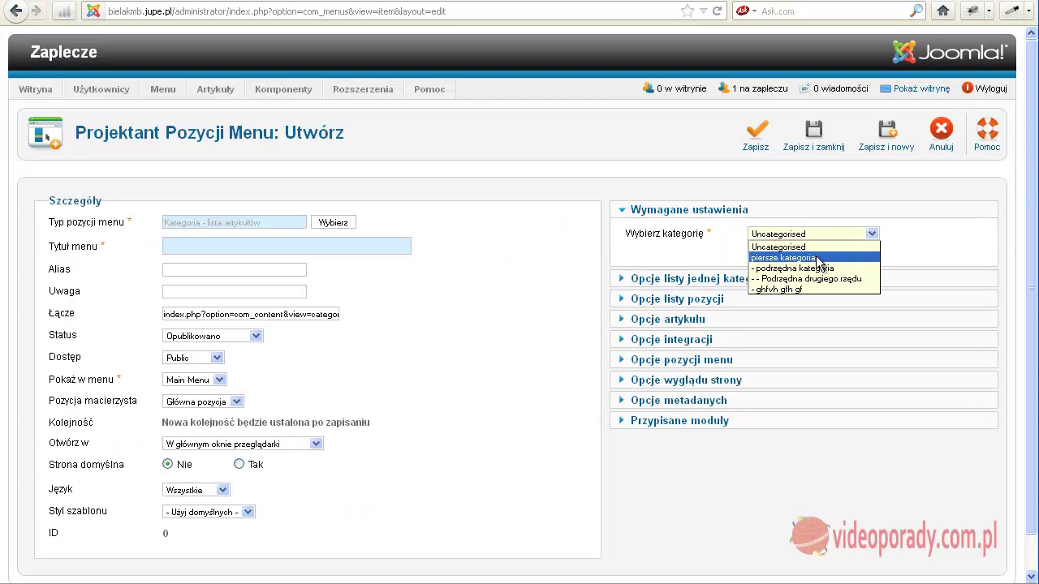
{"action": "left_click", "coordinate": [820, 258]}
{"action": "left_click", "coordinate": [268, 247]}
{"action": "type", "text": "li"}
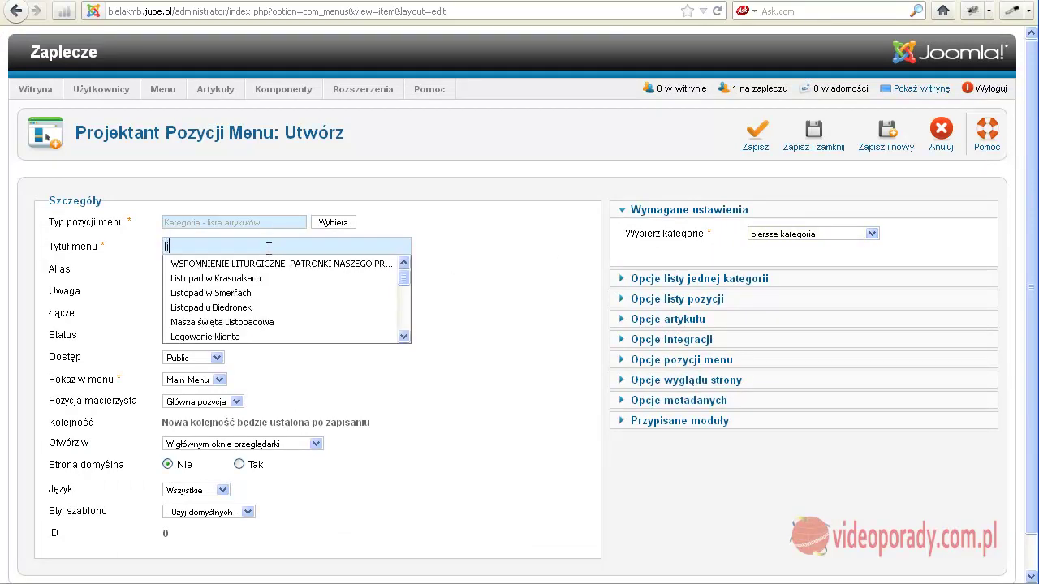
{"action": "type", "text": "sta"}
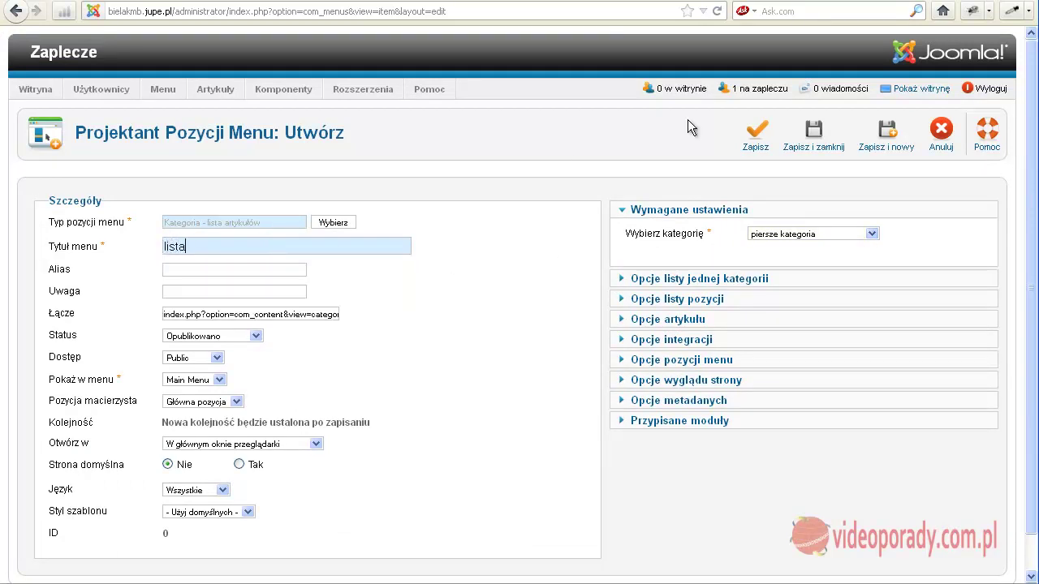
{"action": "left_click", "coordinate": [813, 136]}
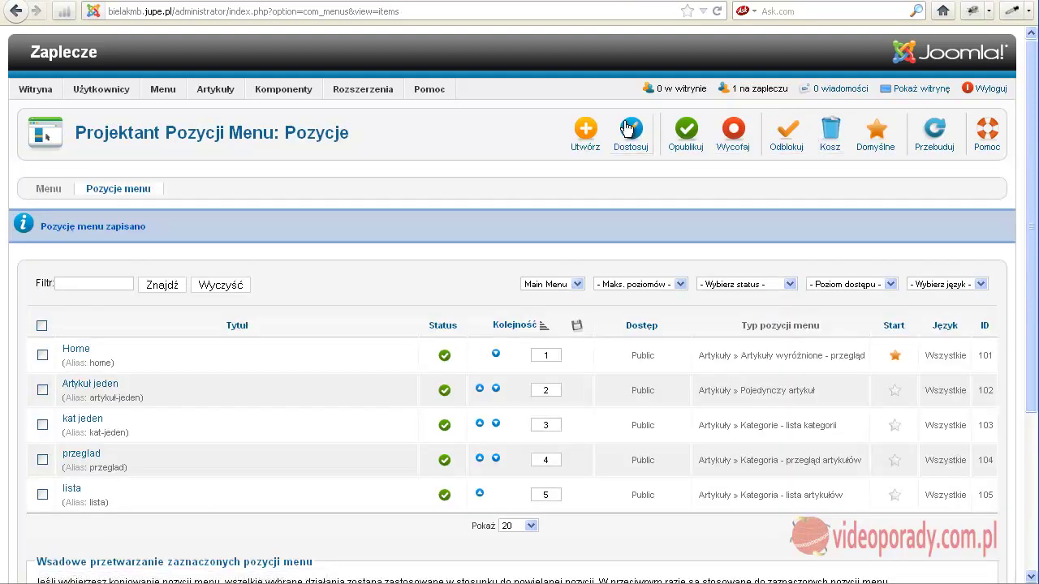
- On the public site, follow the "lista" menu link and check its article list and the subcategories "podrzędna kategoria" and "Podrzędna drugiego rzędu"
{"action": "left_click", "coordinate": [918, 88]}
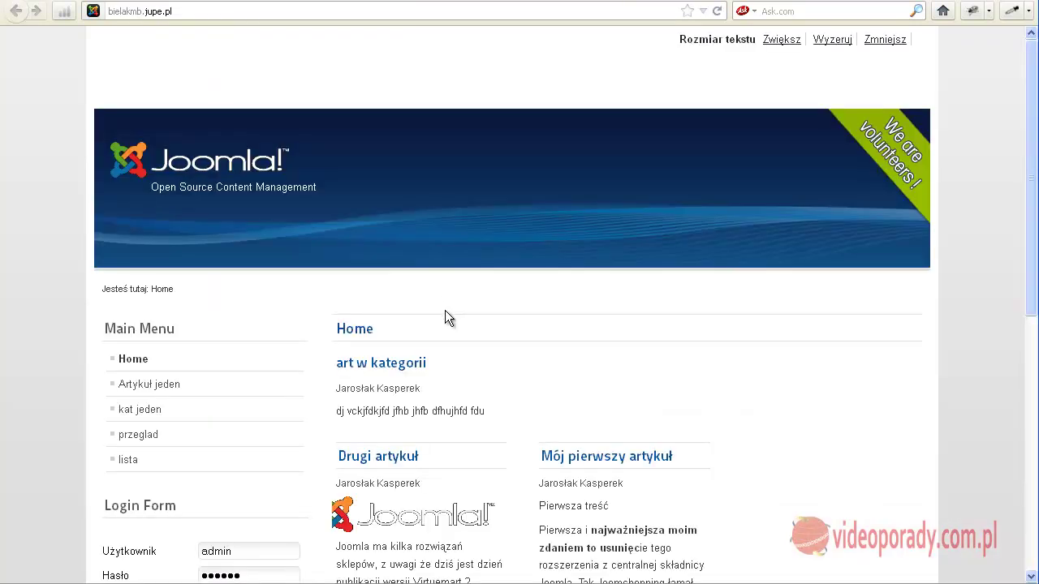
{"action": "scroll", "coordinate": [445, 310], "scroll_direction": "down", "scroll_amount": 4}
{"action": "left_click", "coordinate": [126, 279]}
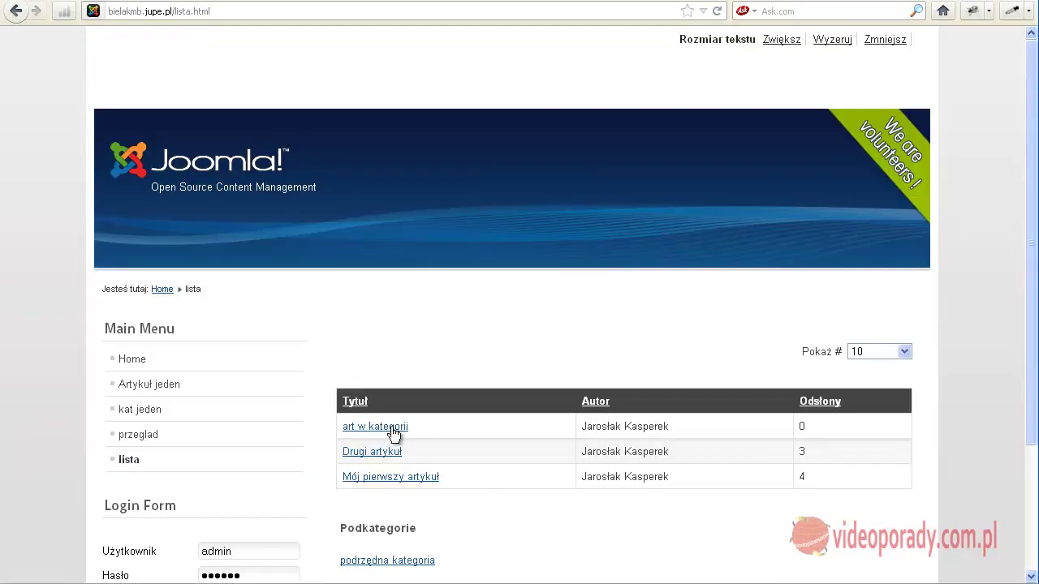
{"action": "left_click", "coordinate": [389, 431]}
{"action": "scroll", "coordinate": [469, 323], "scroll_direction": "down", "scroll_amount": 2}
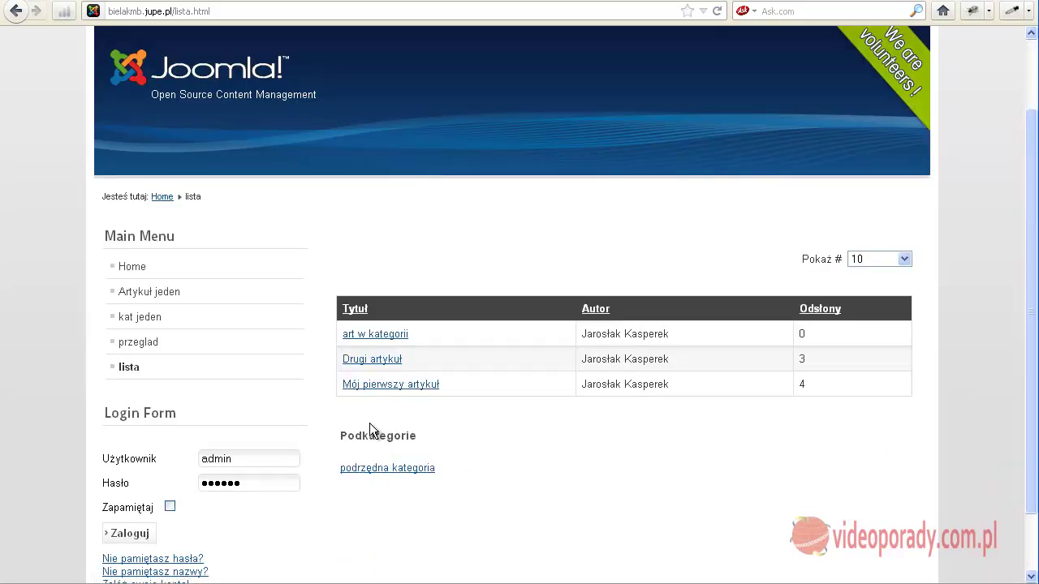
{"action": "left_click", "coordinate": [382, 469]}
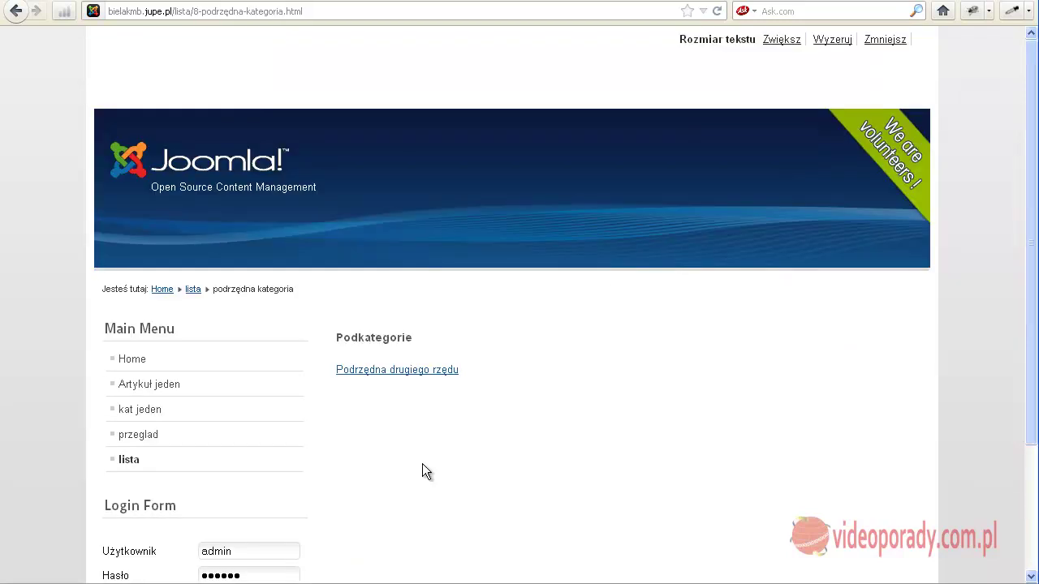
{"action": "left_click", "coordinate": [387, 370]}
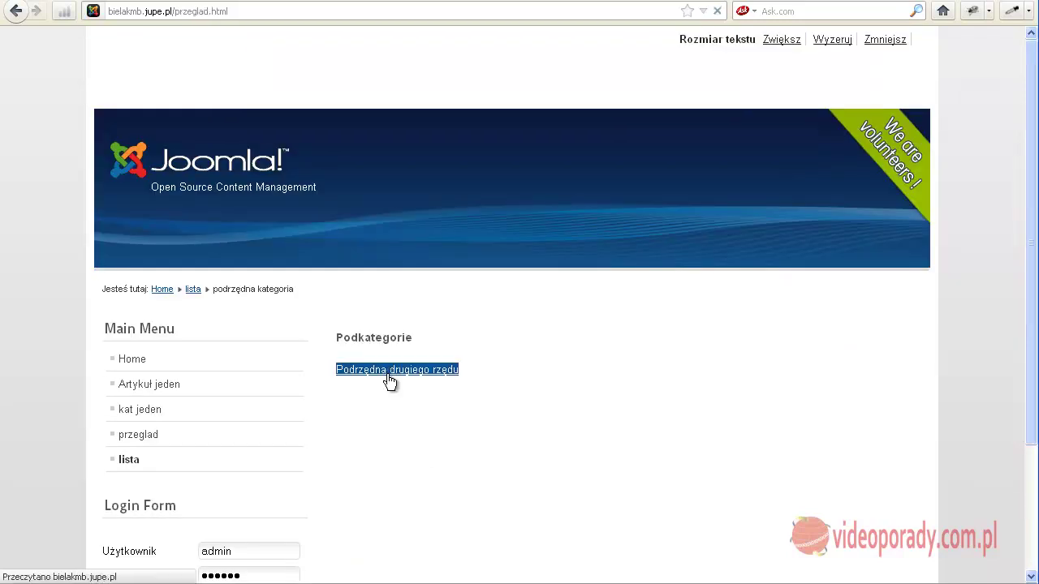